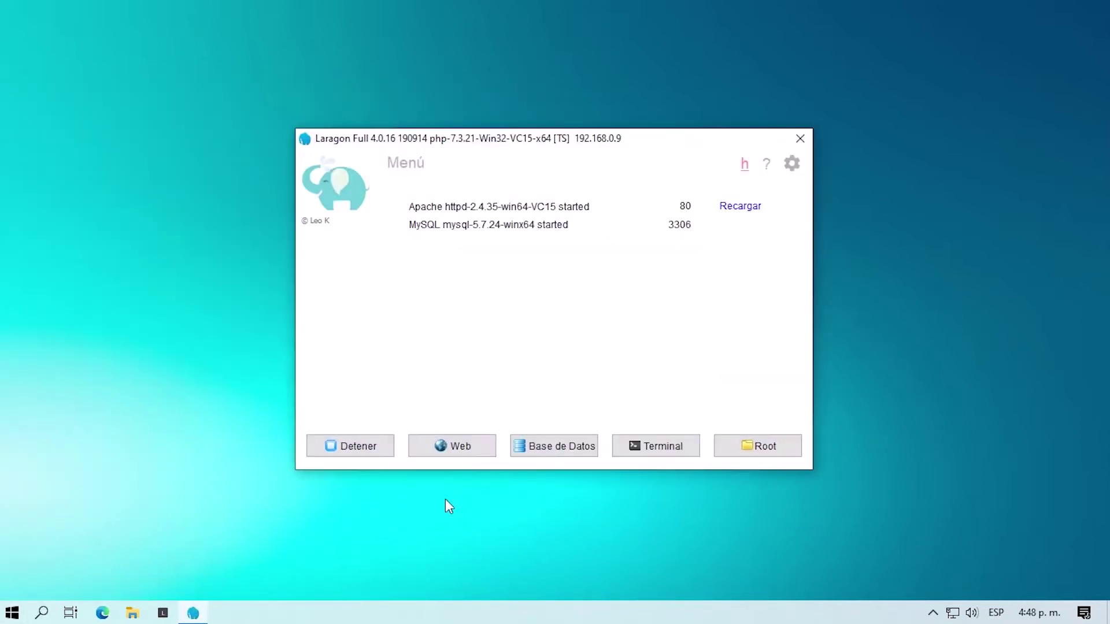
# Step: Show Laragon's Servicios & Puertos preferences, where PostgreSQL is listed on port 5432
pyautogui.click(791, 166)
pyautogui.click(461, 153)
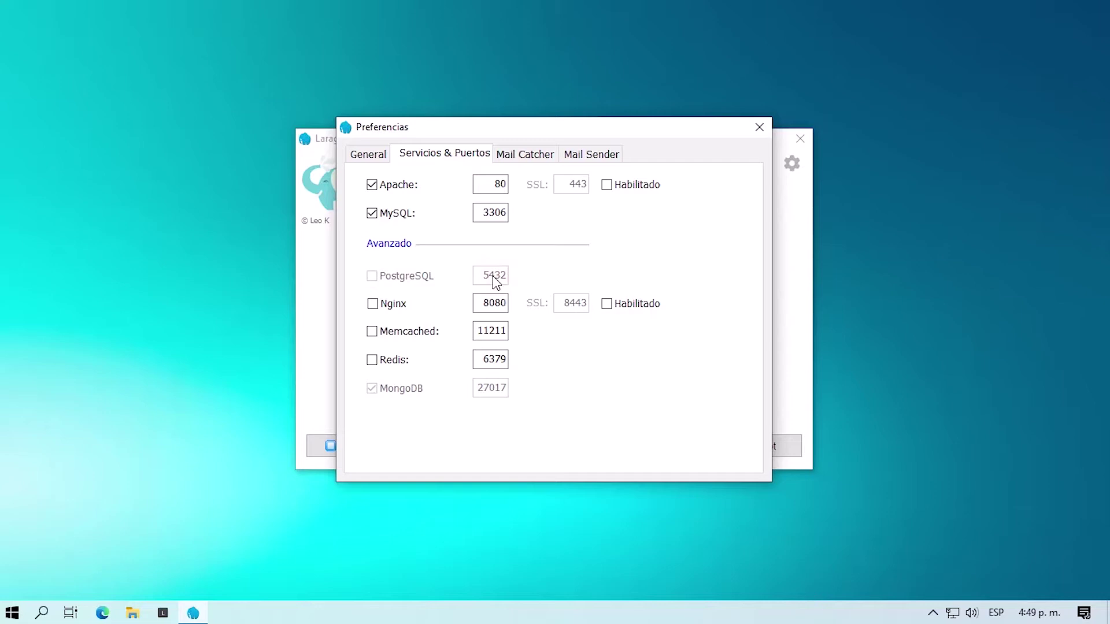
# Step: Launch Brave, open the bookmarked EDB PostgreSQL binaries page, and highlight the Version 13 heading
pyautogui.click(655, 543)
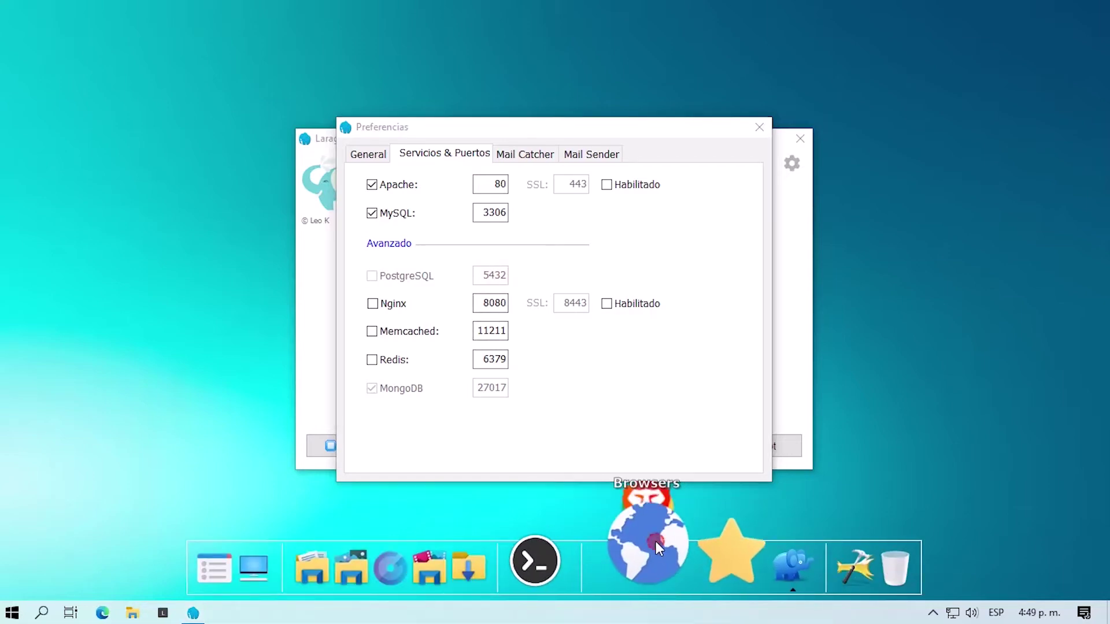
pyautogui.click(596, 440)
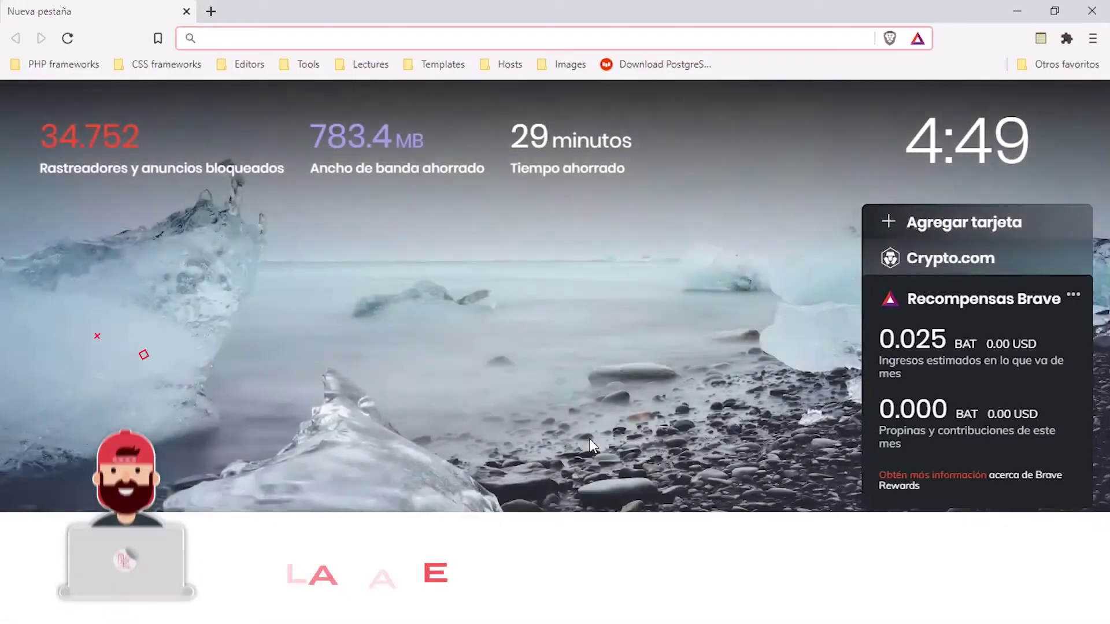
pyautogui.click(654, 64)
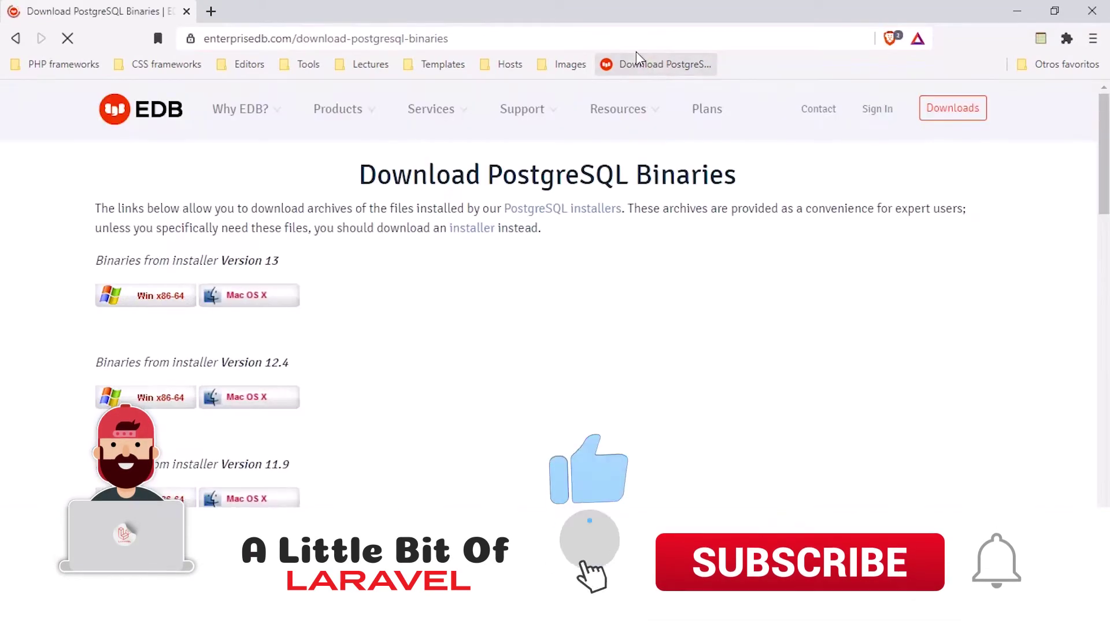
pyautogui.click(296, 41)
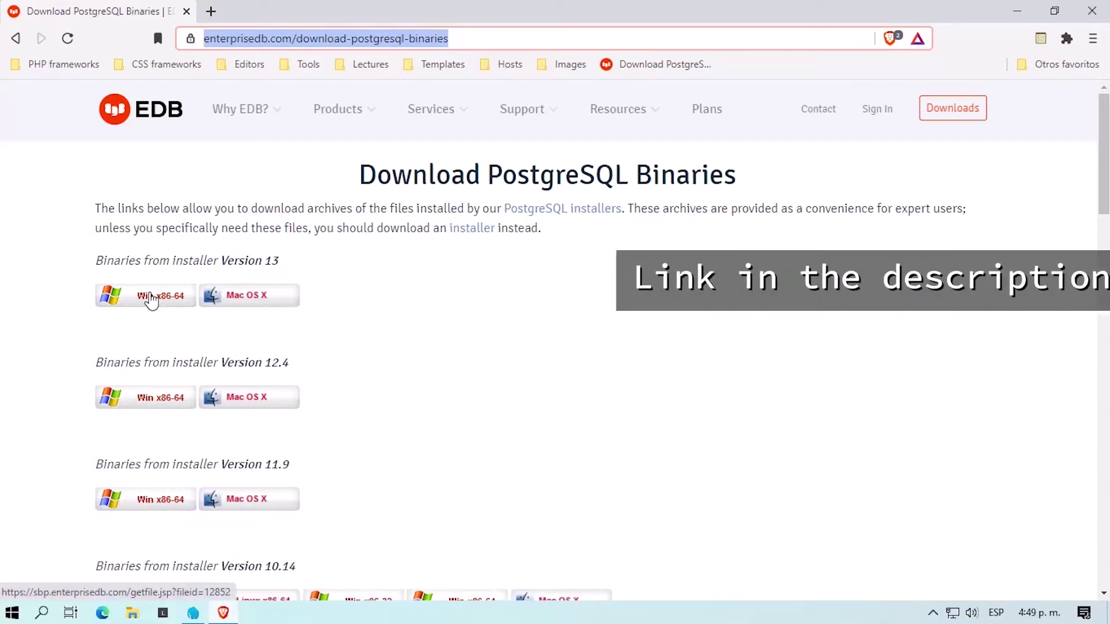
pyautogui.moveTo(287, 261); pyautogui.dragTo(222, 261)
# Step: Save the Version 13 Win x86-64 binaries zip into F:\laragon\bin
pyautogui.click(151, 299)
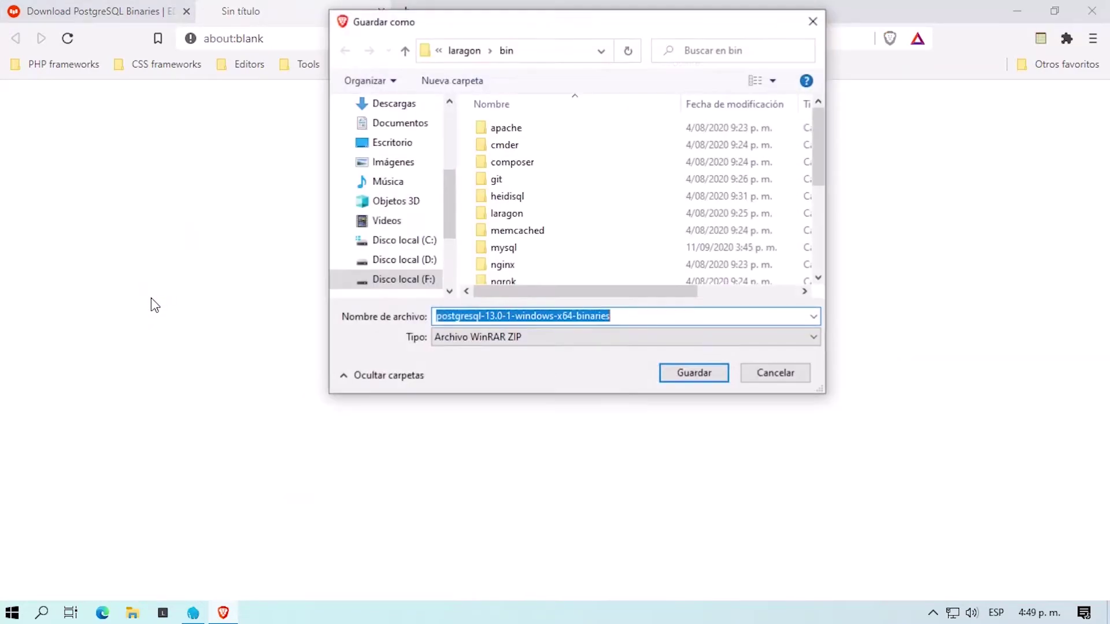
pyautogui.click(393, 279)
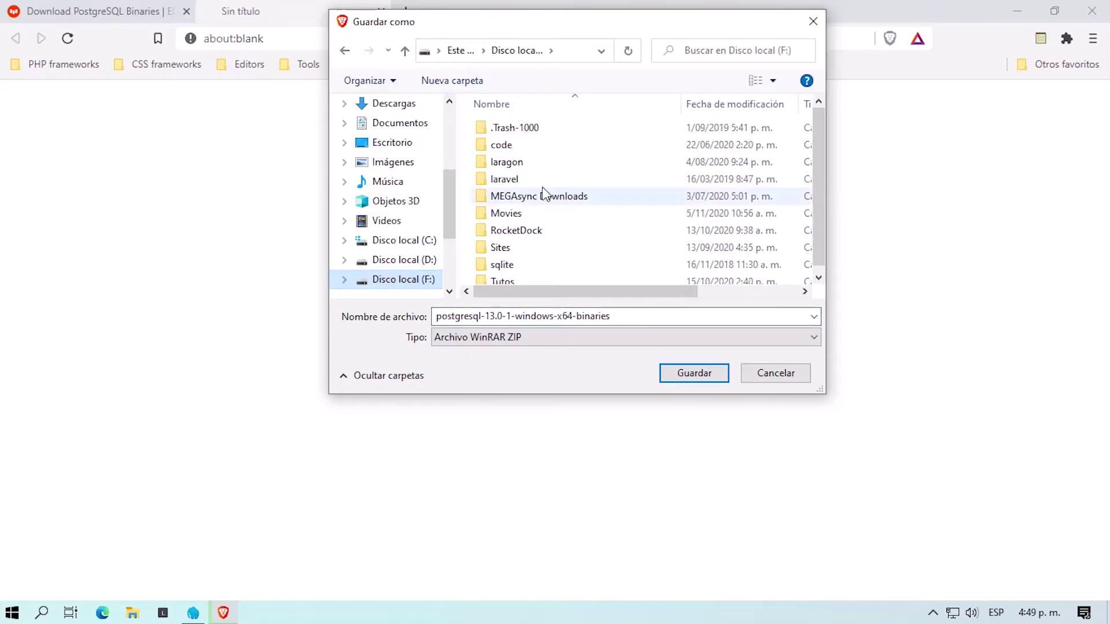
pyautogui.click(513, 165)
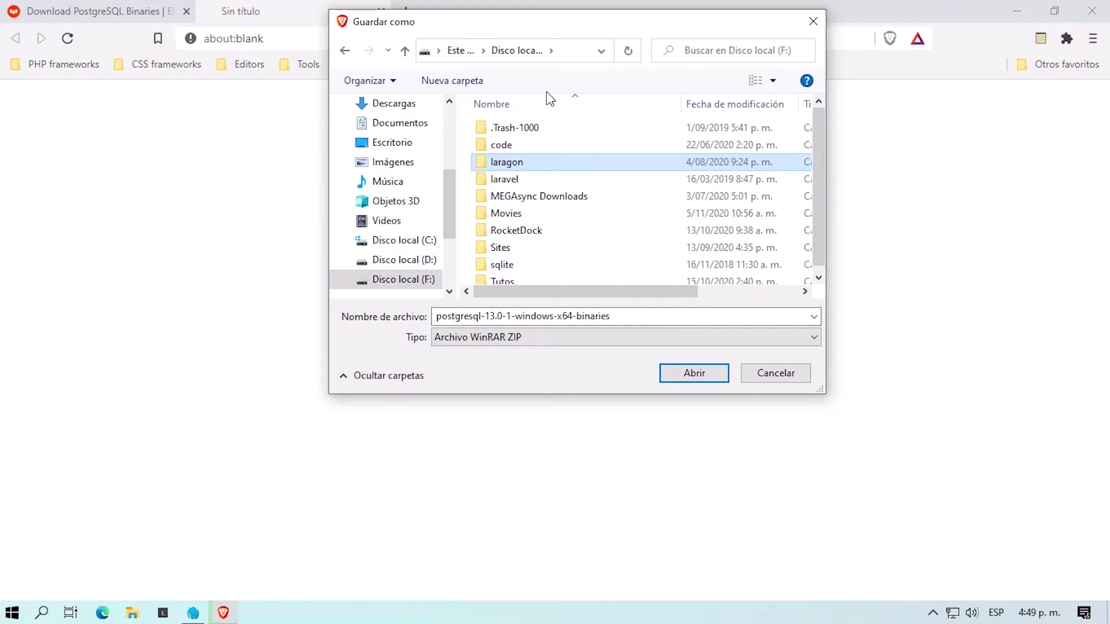
pyautogui.press('Return')
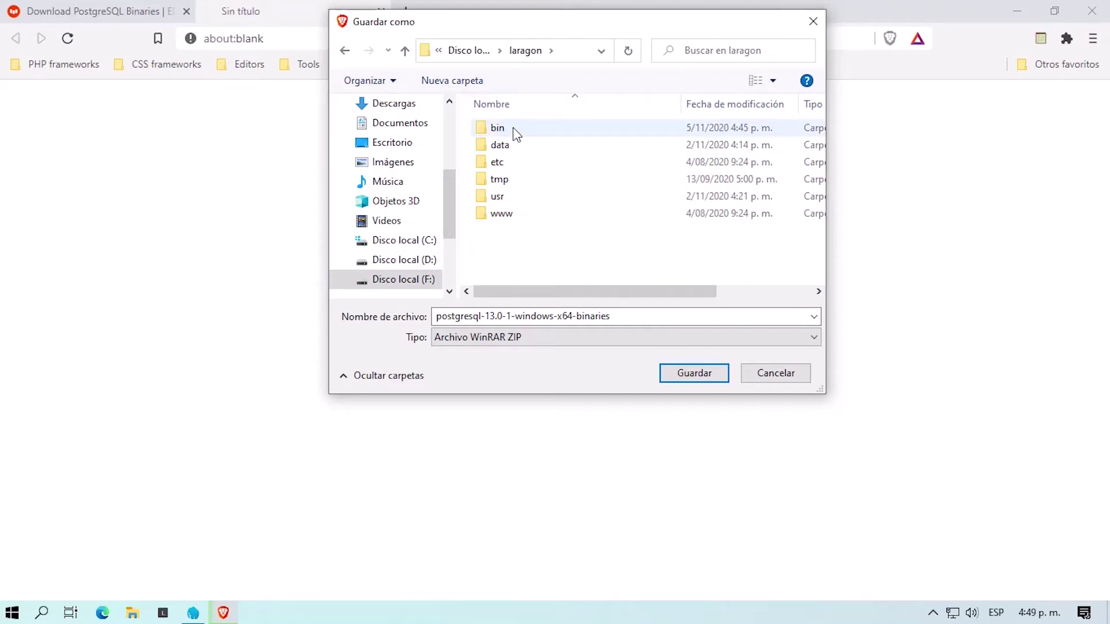
pyautogui.click(514, 129)
pyautogui.press('Return')
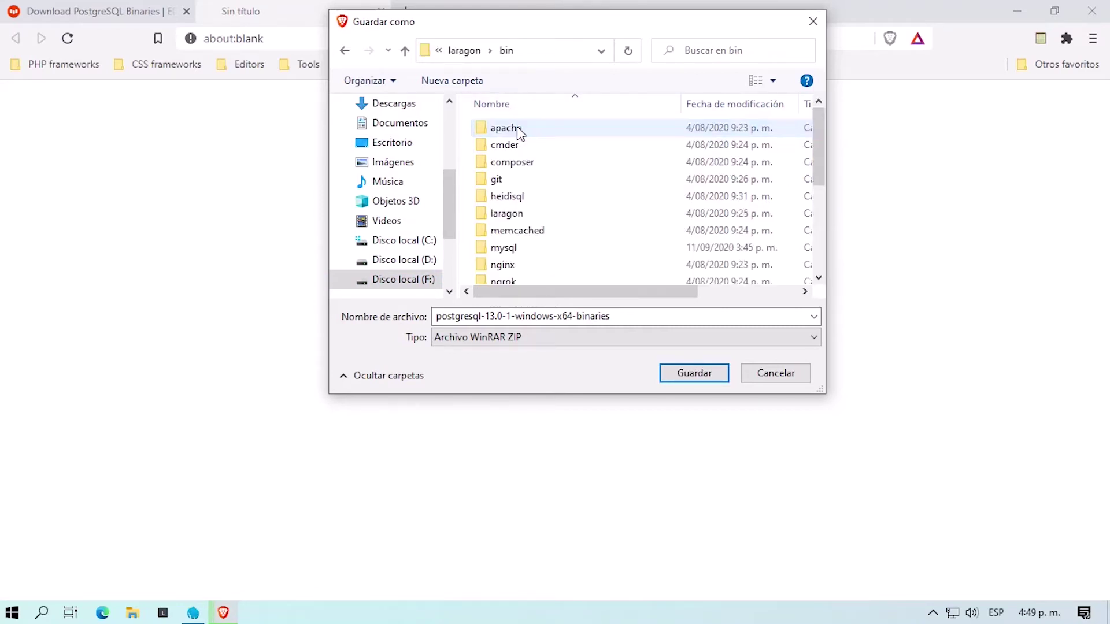
pyautogui.click(696, 373)
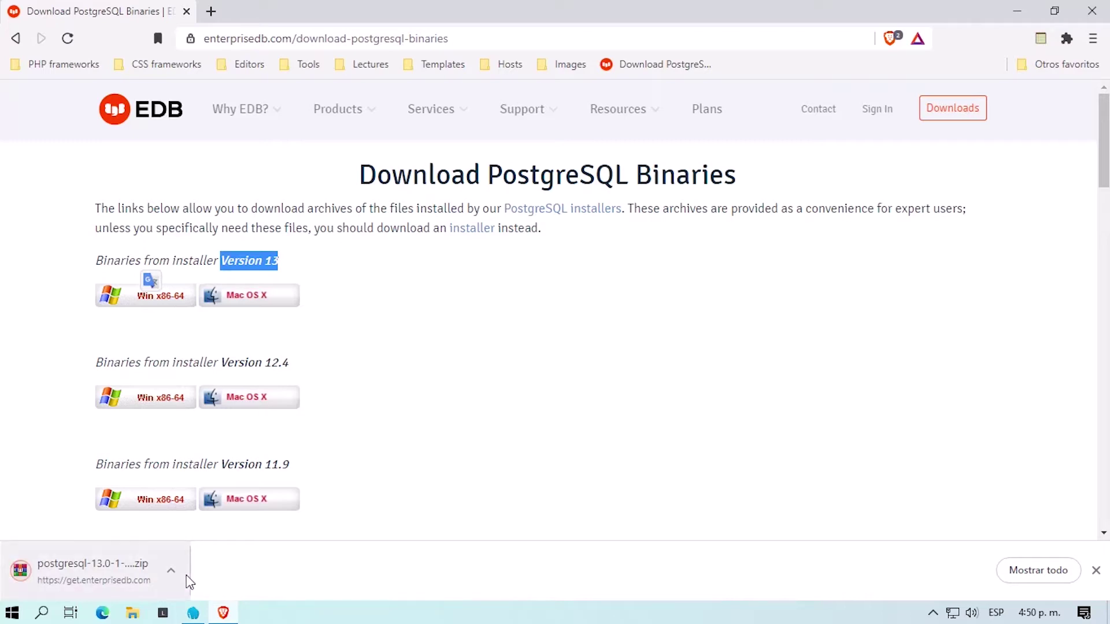
# Step: Show the downloaded zip in File Explorer and extract it into postgresql-13.0-1-windows-x64-binaries\
pyautogui.click(173, 572)
pyautogui.click(222, 516)
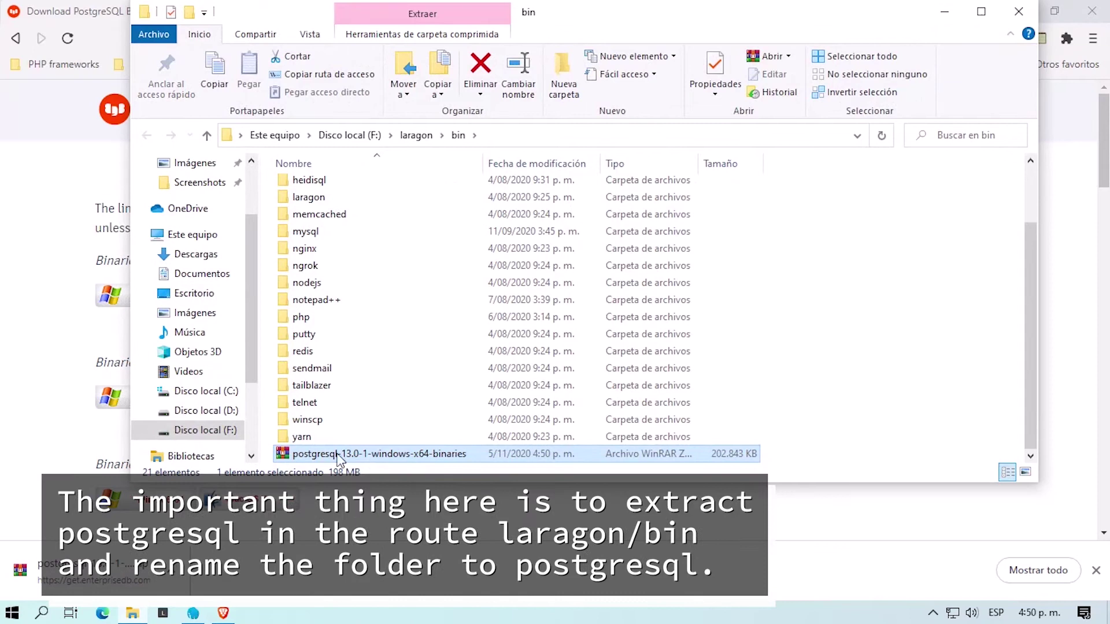
pyautogui.rightClick(338, 458)
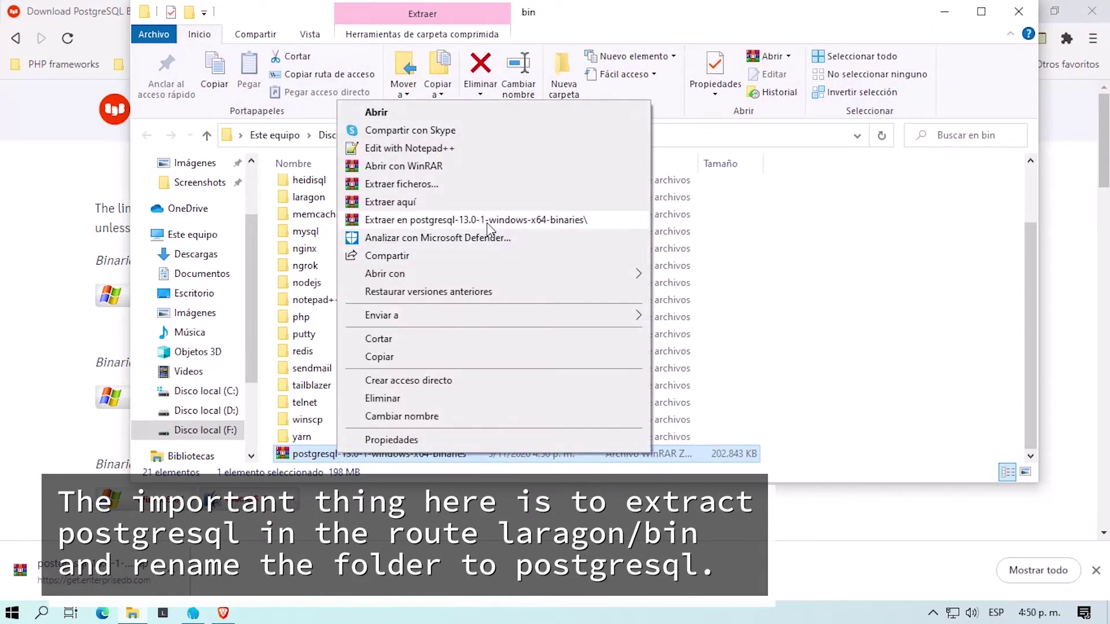
pyautogui.click(439, 219)
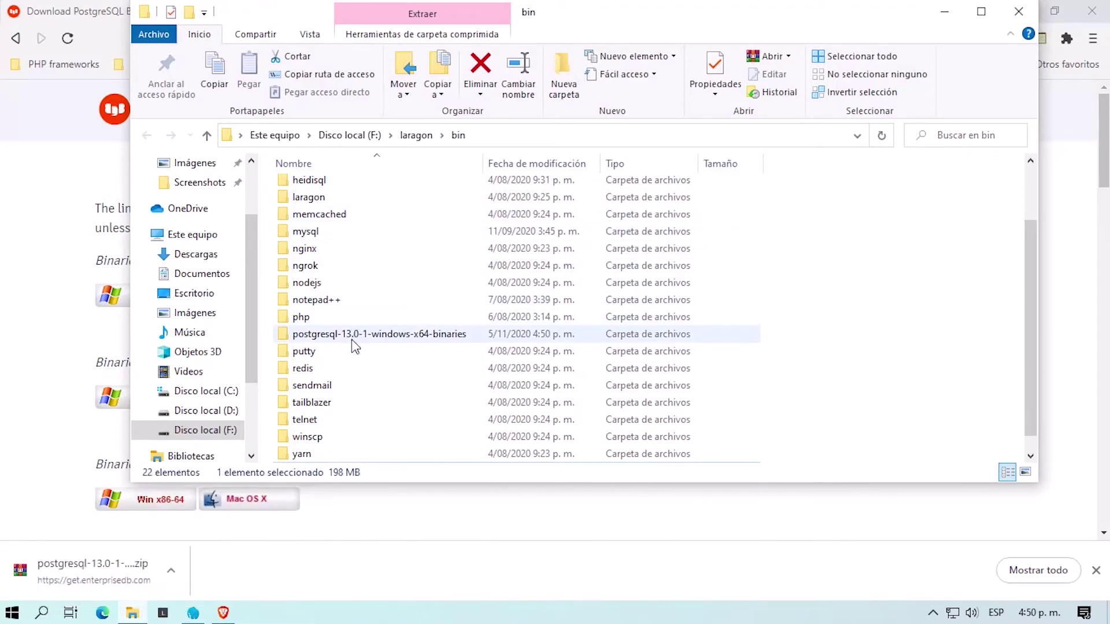
pyautogui.click(362, 335)
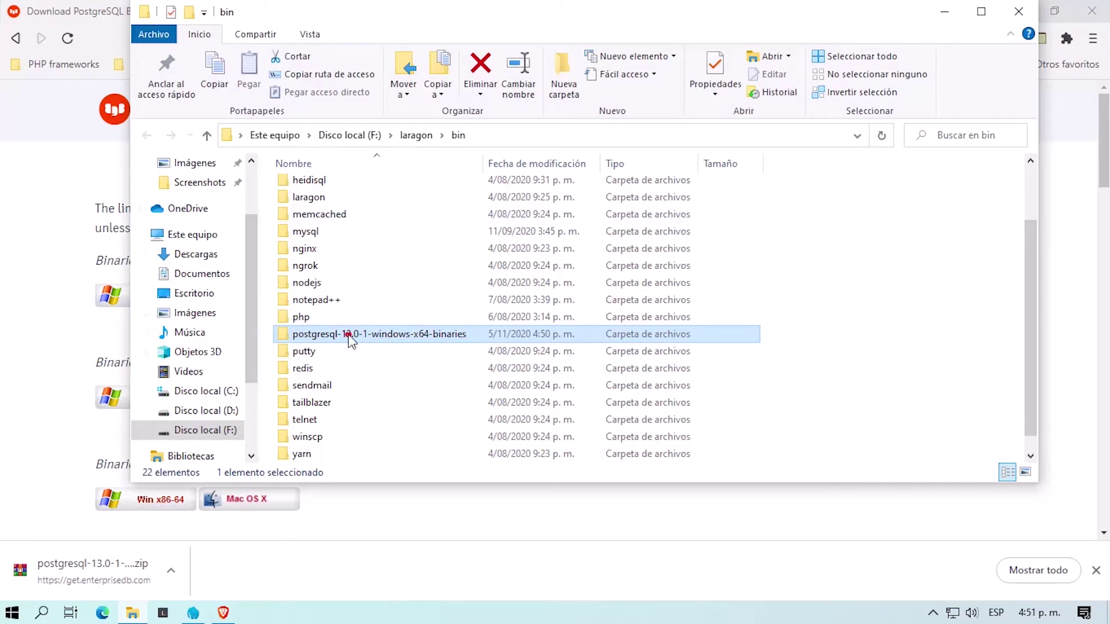
# Step: Rename the extracted folder to postgresql and open it
pyautogui.doubleClick(348, 335)
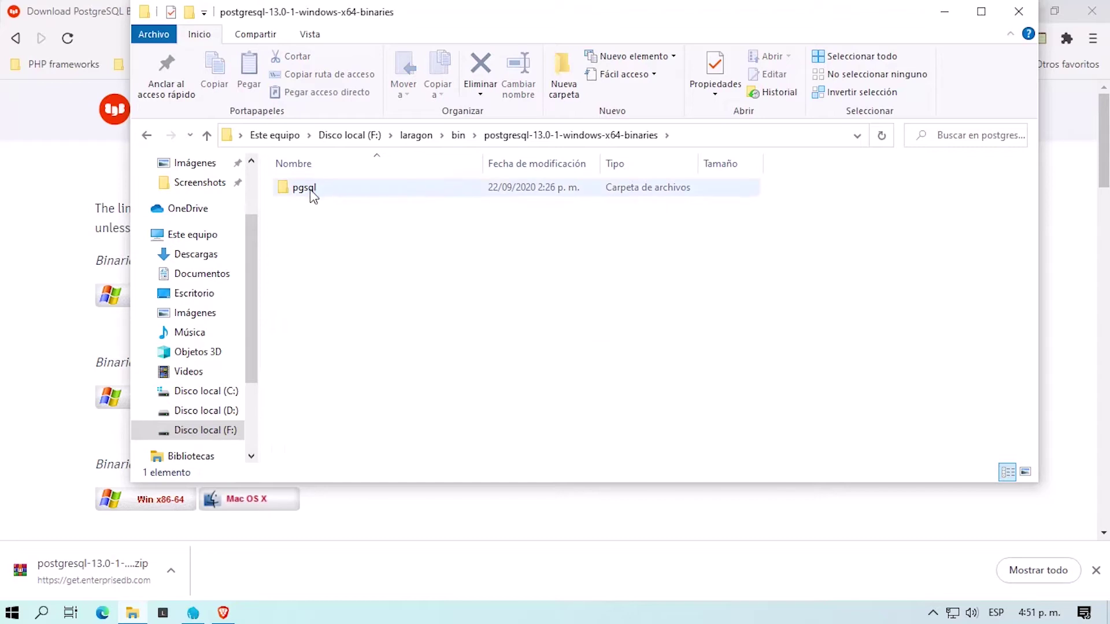
pyautogui.click(146, 137)
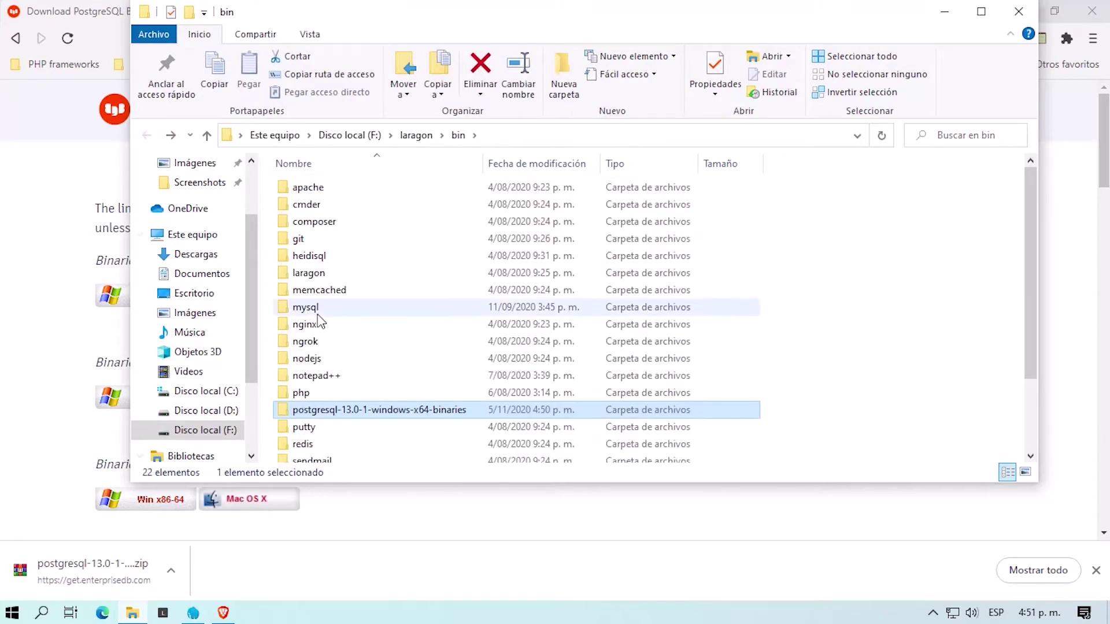
pyautogui.click(340, 410)
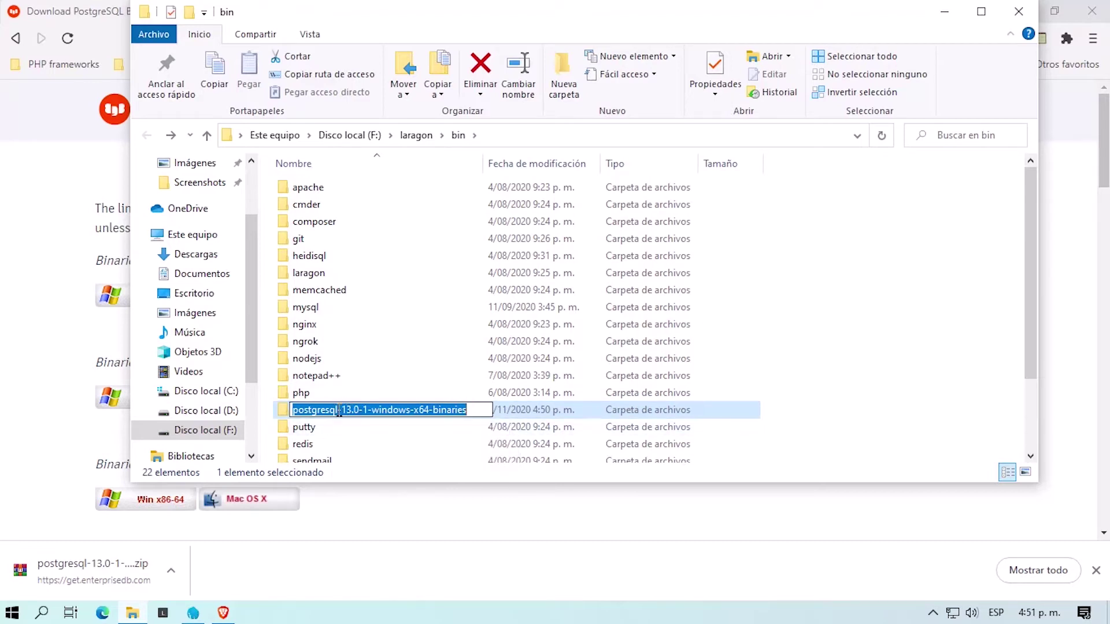
pyautogui.click(369, 409)
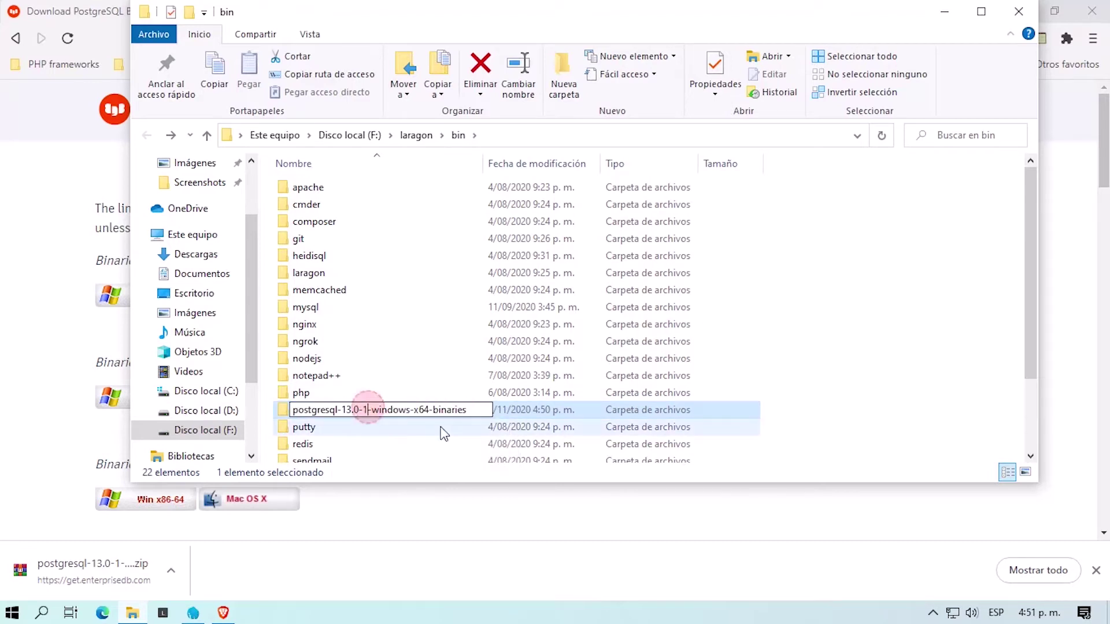
pyautogui.hotkey('shift', 'Home')
pyautogui.hotkey('ctrl', 'c')
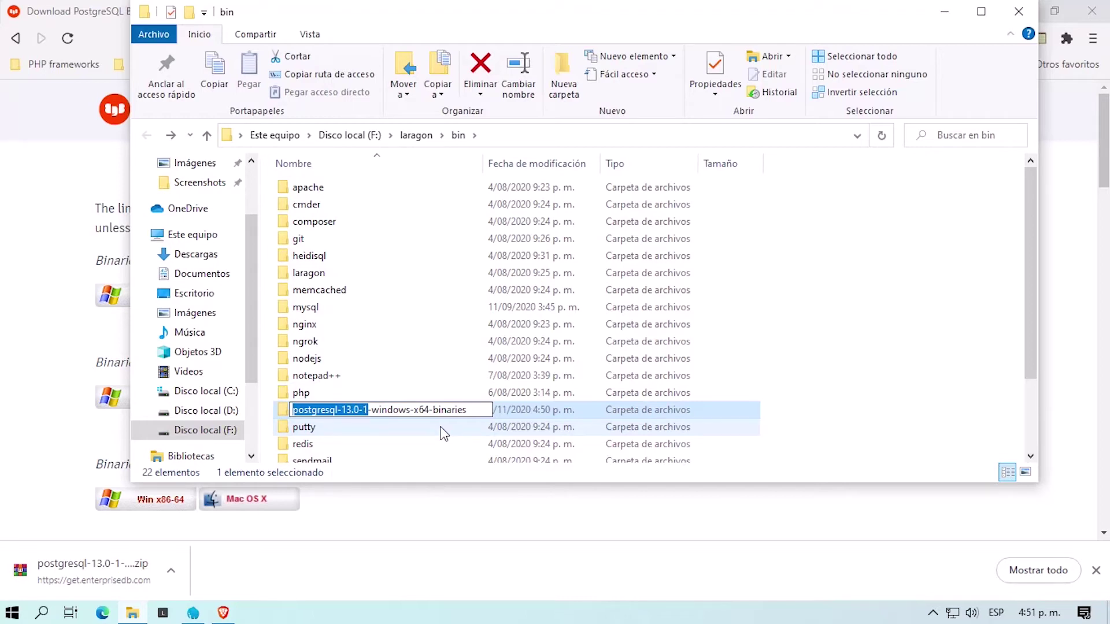
pyautogui.press('Right')
pyautogui.hotkey('shift', 'End')
pyautogui.press('Delete')
pyautogui.press('BackSpace')
pyautogui.press('BackSpace')
pyautogui.press('BackSpace')
pyautogui.press('BackSpace')
pyautogui.press('BackSpace')
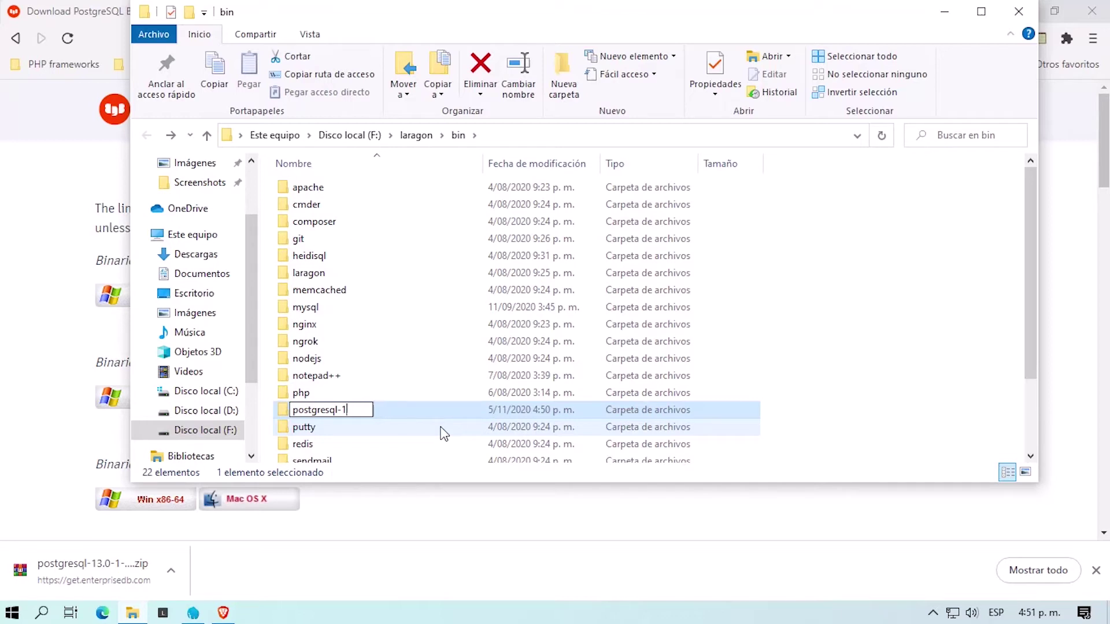
pyautogui.press('Return')
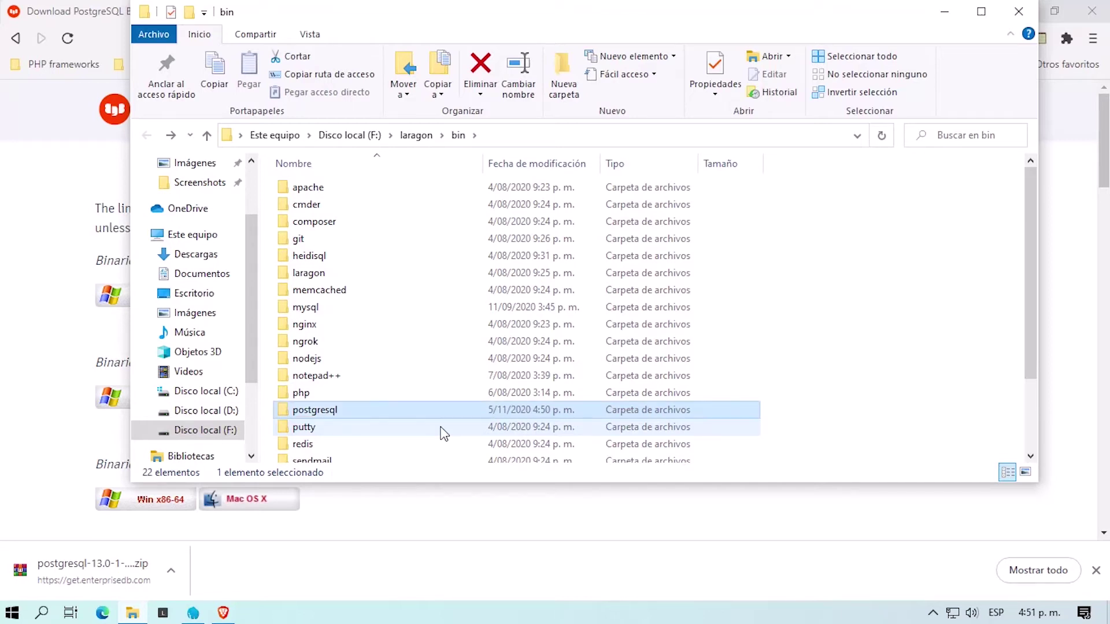
pyautogui.press('Return')
# Step: Rename the inner pgsql folder to postgresql-13.0-1, check its contents, and return to laragon\bin
pyautogui.click(302, 190)
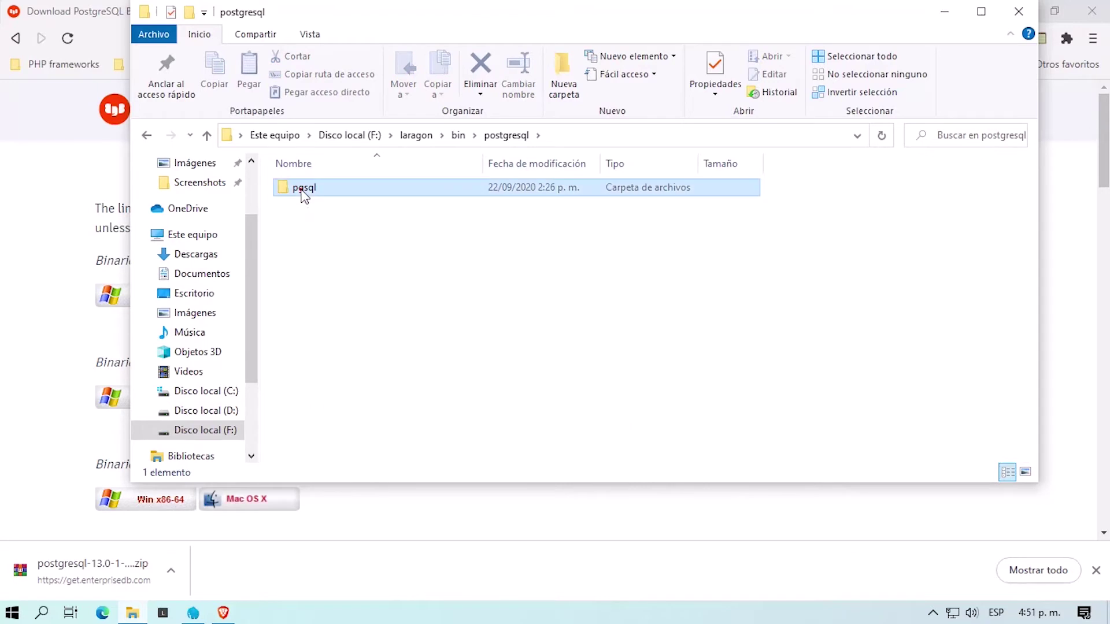
pyautogui.click(302, 190)
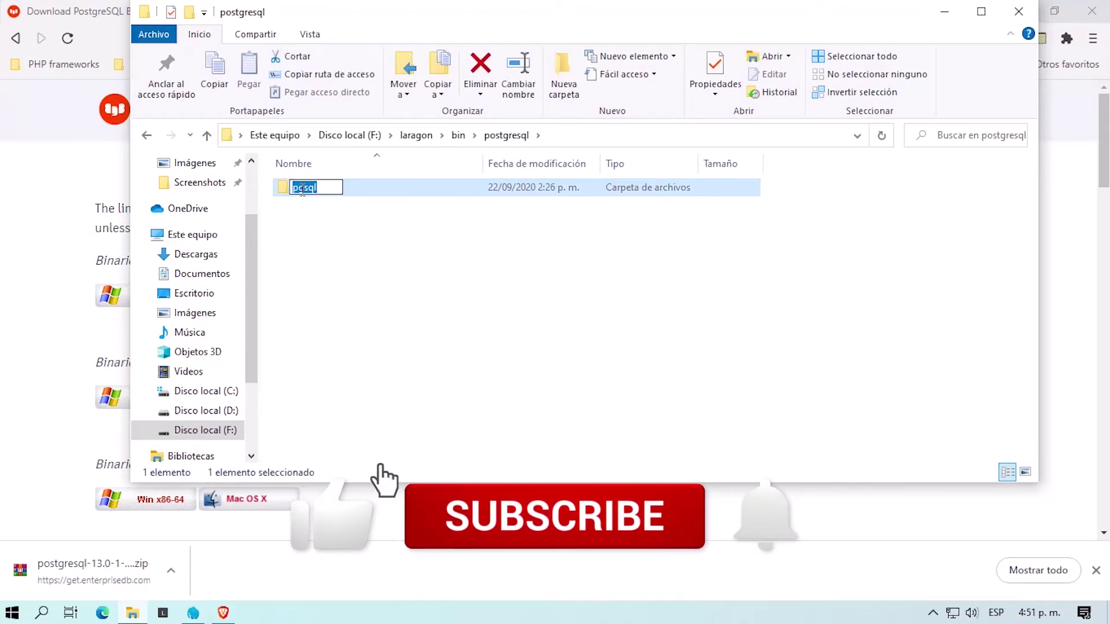
pyautogui.hotkey('ctrl', 'v')
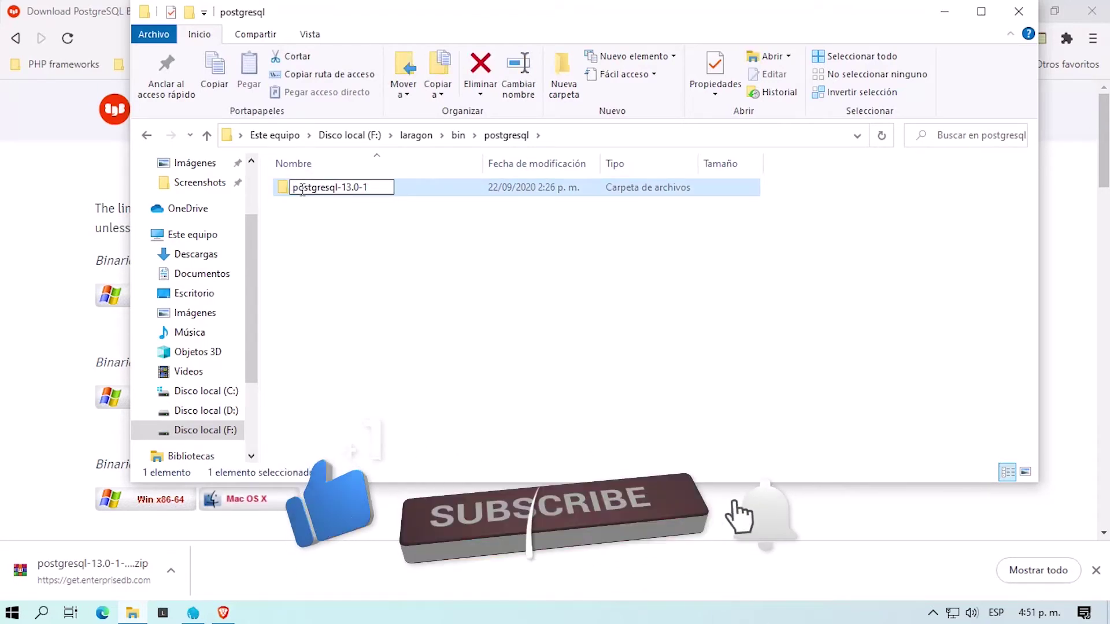
pyautogui.press('Return')
pyautogui.doubleClick(301, 190)
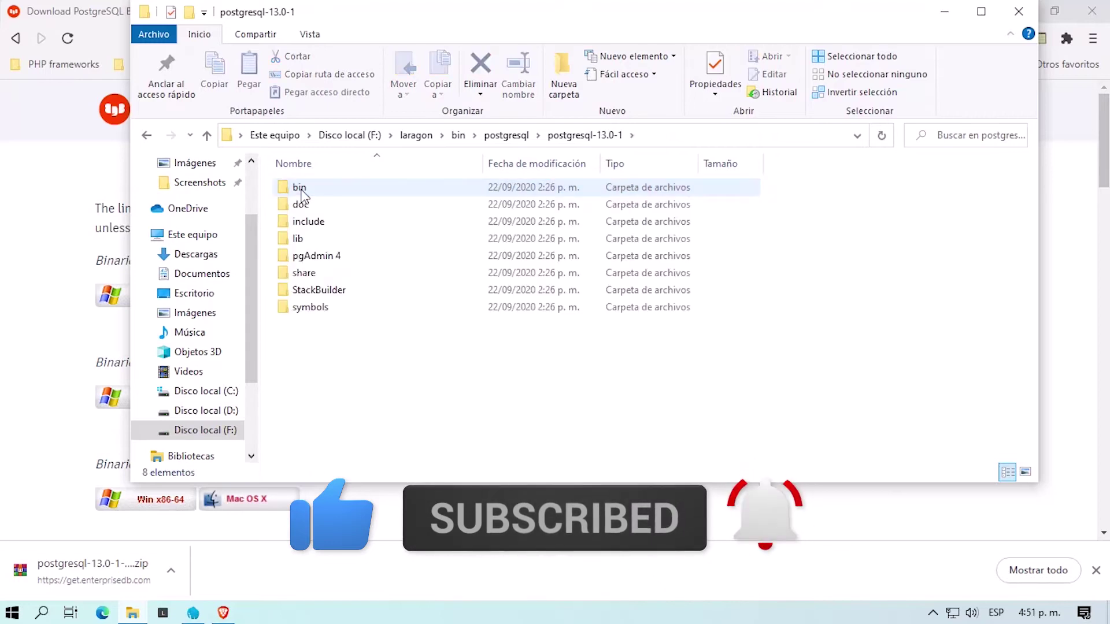
pyautogui.click(307, 310)
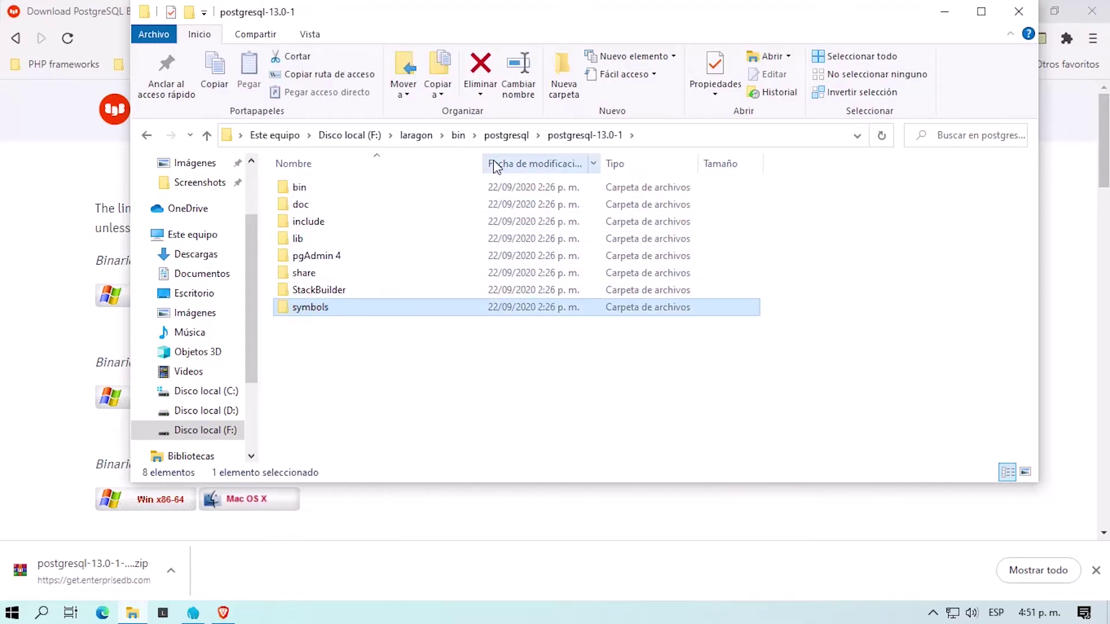
pyautogui.click(515, 139)
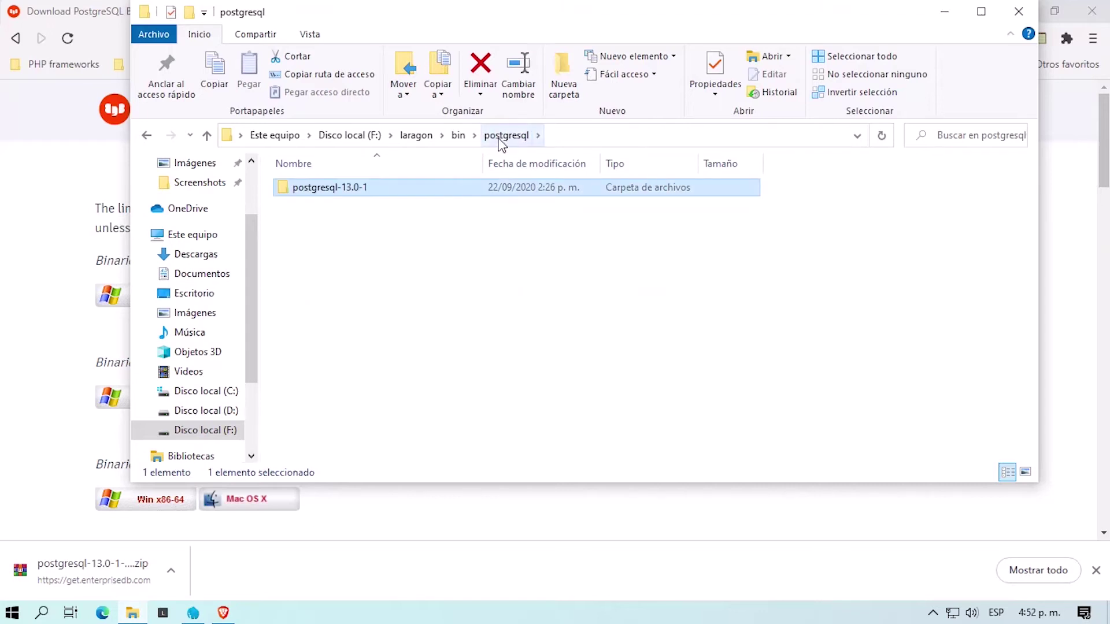
pyautogui.click(457, 138)
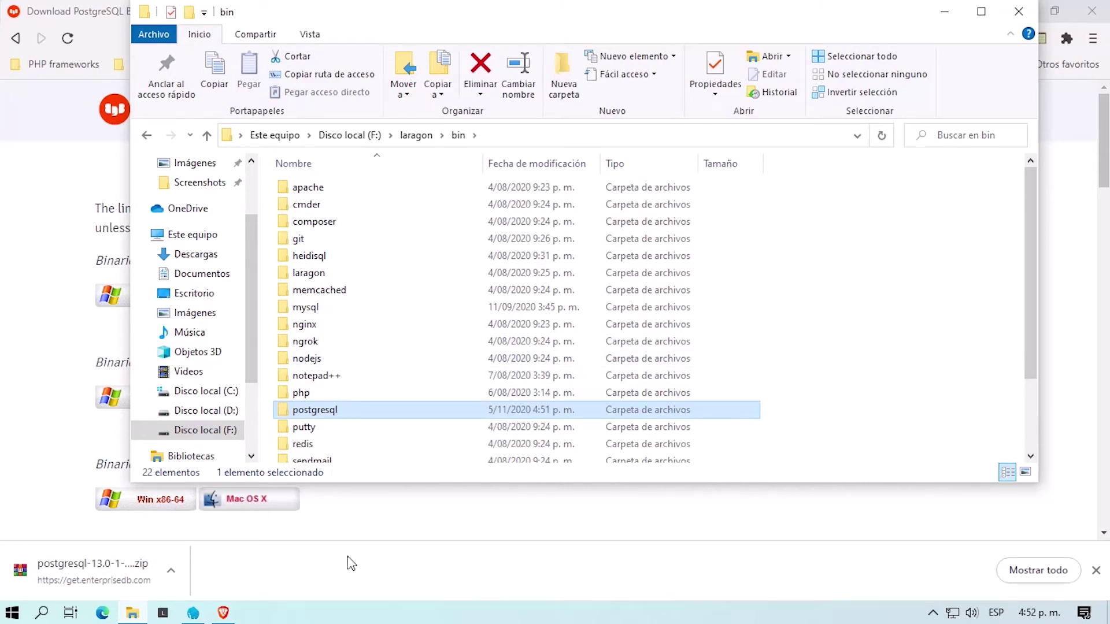
# Step: Close Laragon's Preferencias, stop all services with Detener, then restart them with Iniciar Todo
pyautogui.click(194, 614)
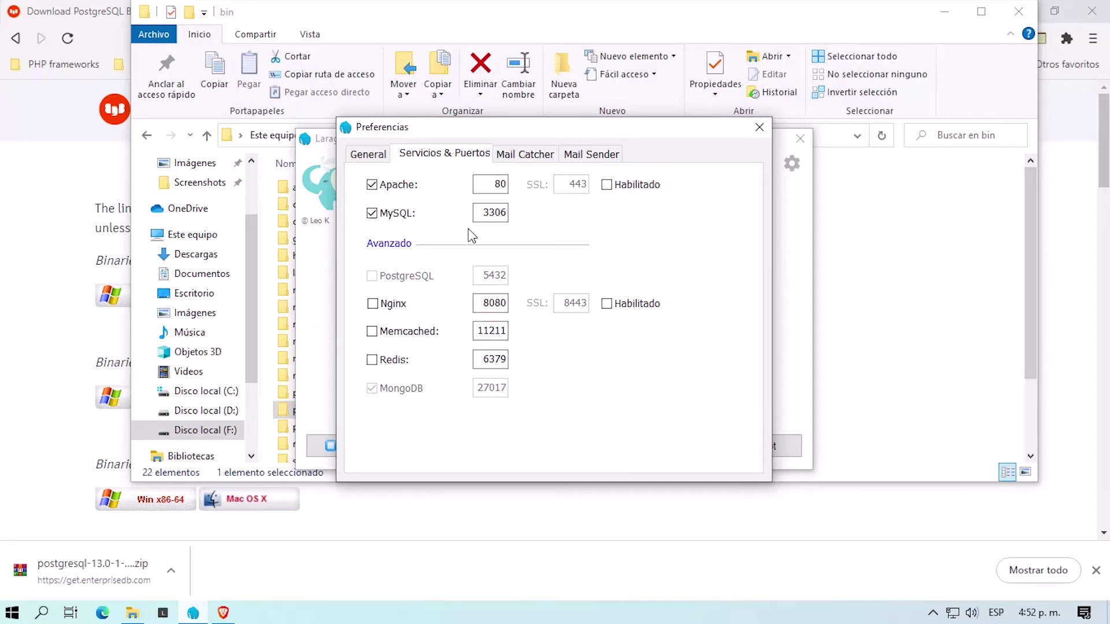
pyautogui.click(758, 128)
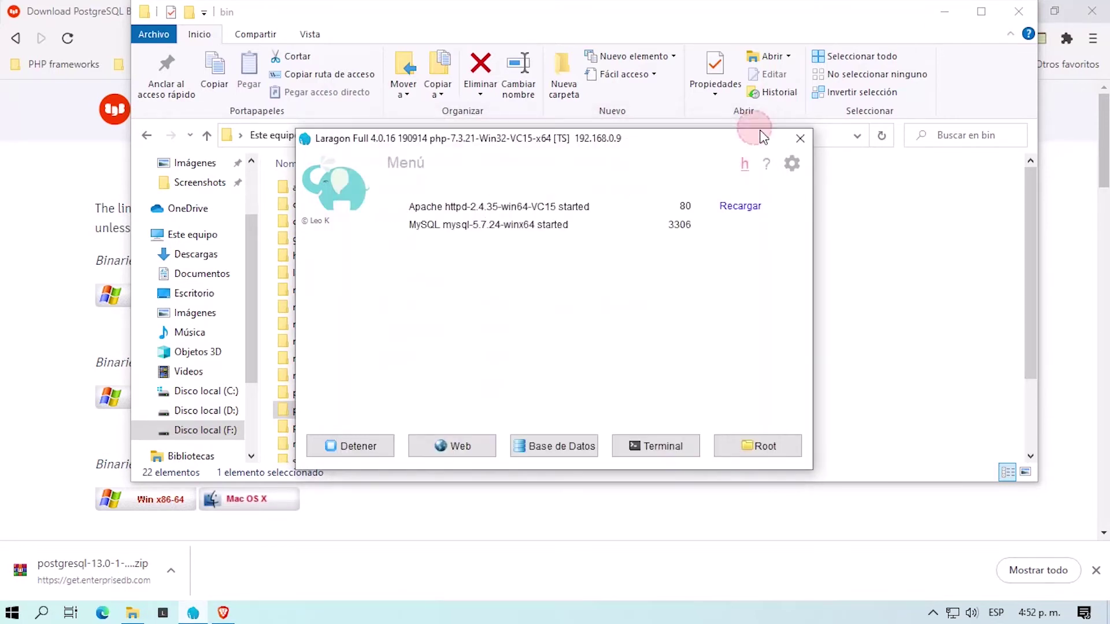
pyautogui.click(372, 449)
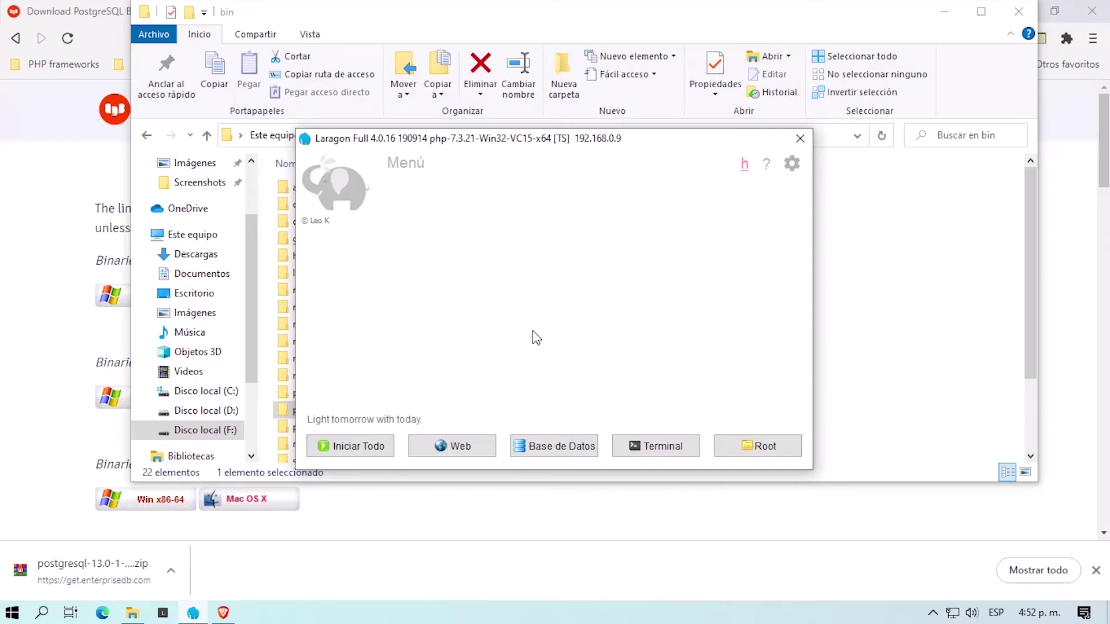
pyautogui.click(367, 449)
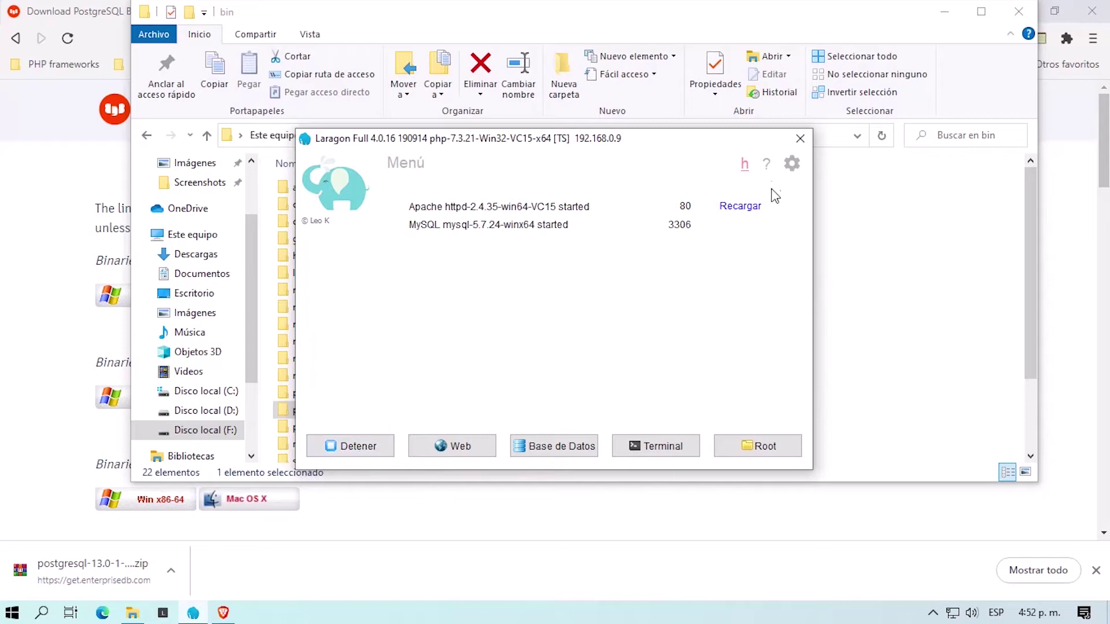
# Step: Tick PostgreSQL under Servicios & Puertos, close Preferencias, and open Laragon's tray menu
pyautogui.click(791, 165)
pyautogui.click(442, 158)
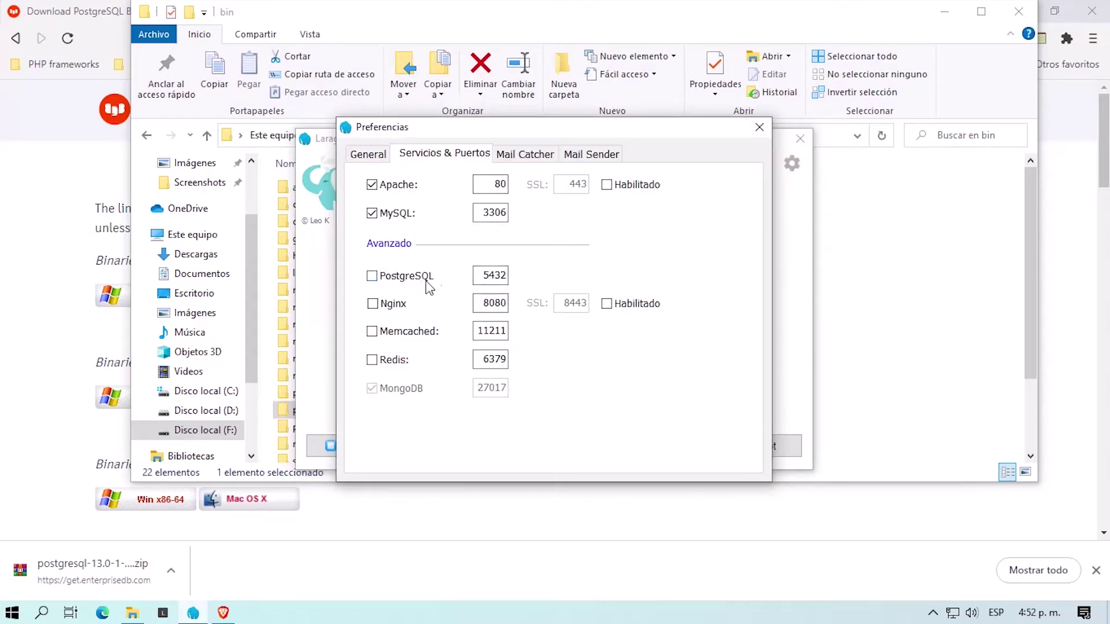
pyautogui.click(373, 277)
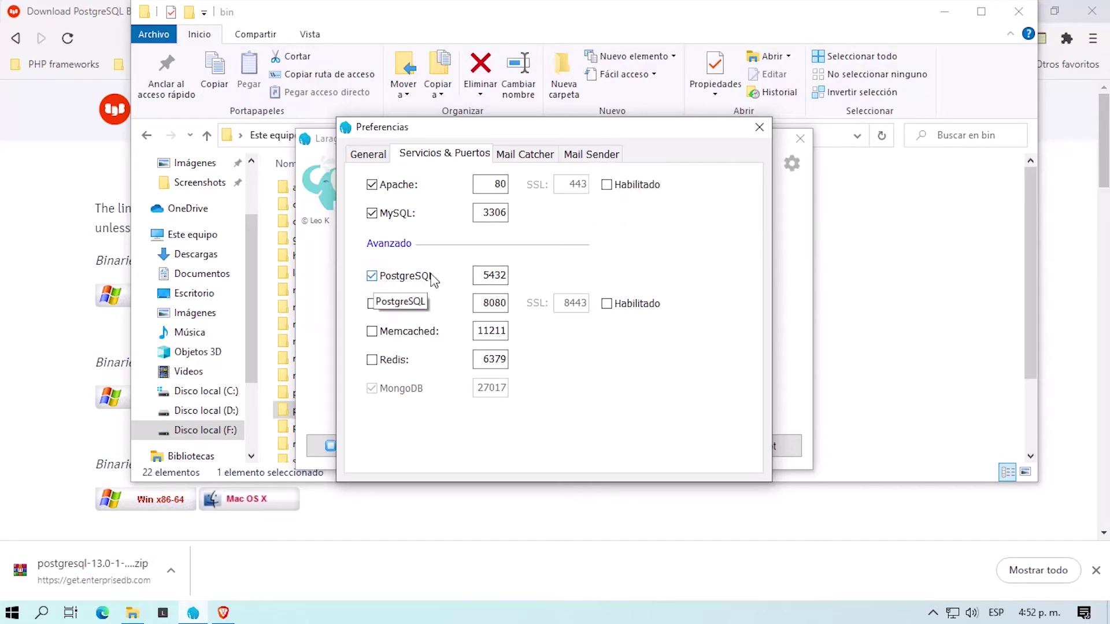
pyautogui.click(759, 129)
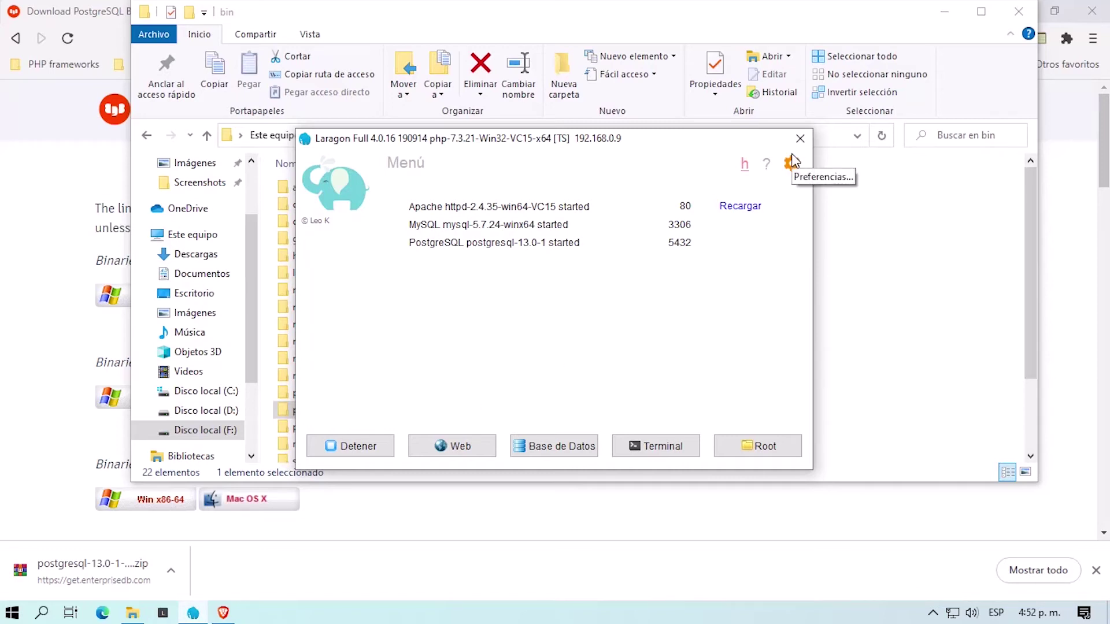
pyautogui.click(931, 610)
pyautogui.rightClick(916, 585)
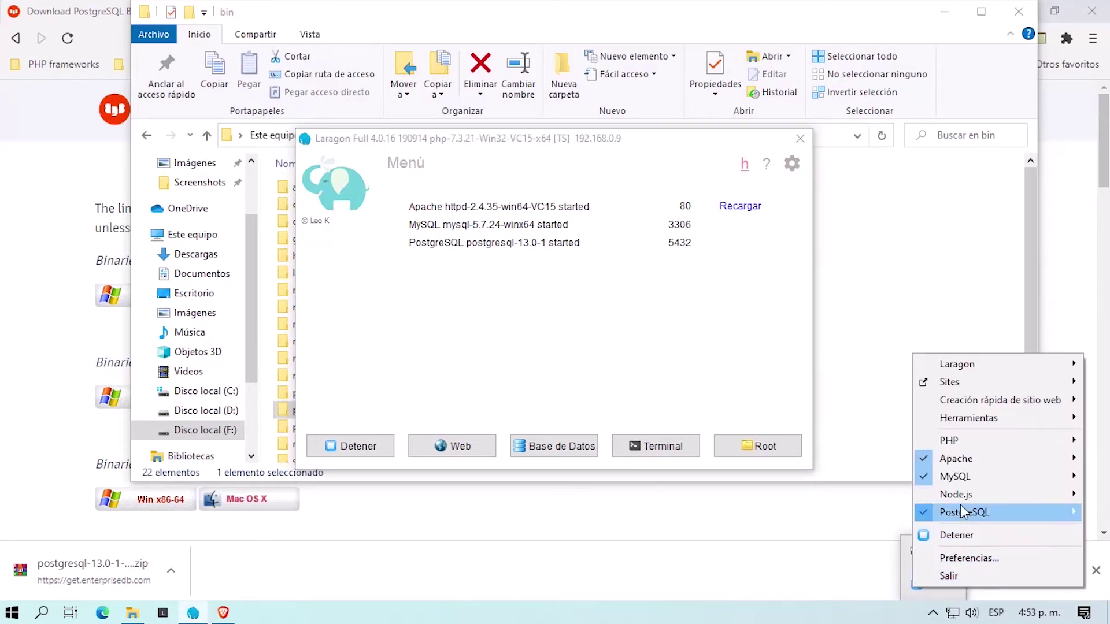
# Step: Launch pgAdmin 4 from the PostgreSQL submenu of Laragon's tray menu
pyautogui.moveTo(1002, 516)
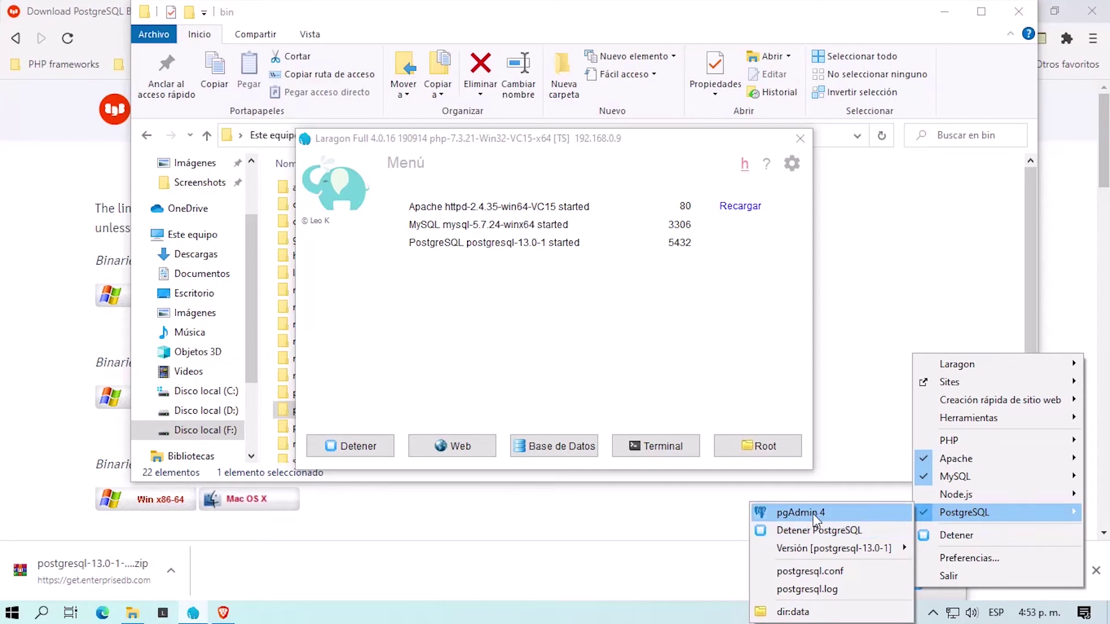
pyautogui.click(830, 513)
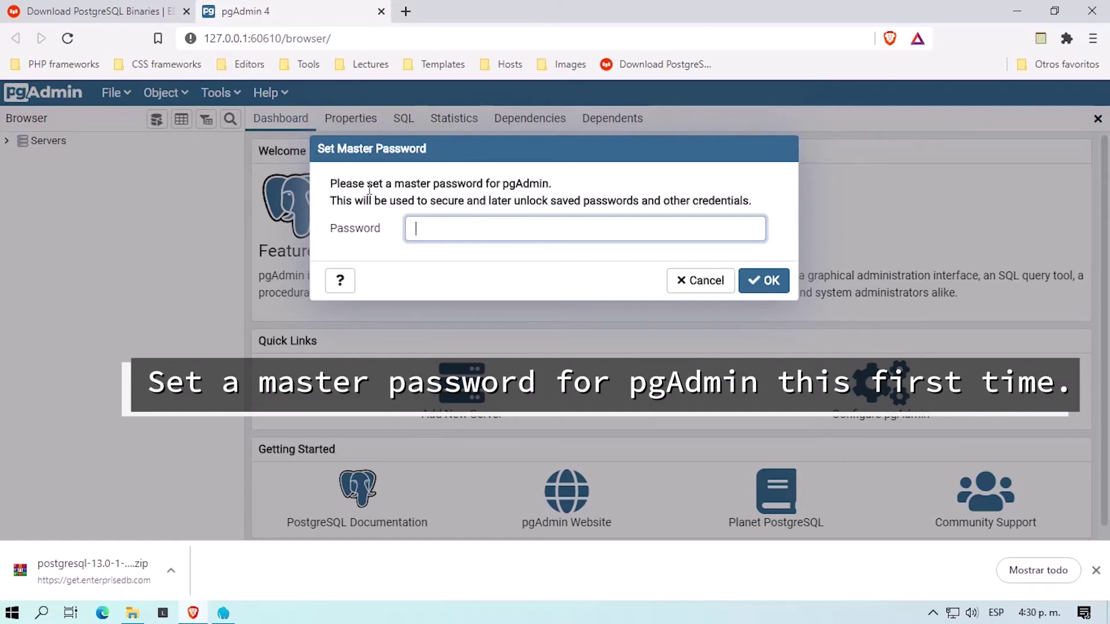
# Step: Read the Set Master Password notice, then enter a master password and confirm with OK
pyautogui.moveTo(328, 183); pyautogui.dragTo(557, 183)
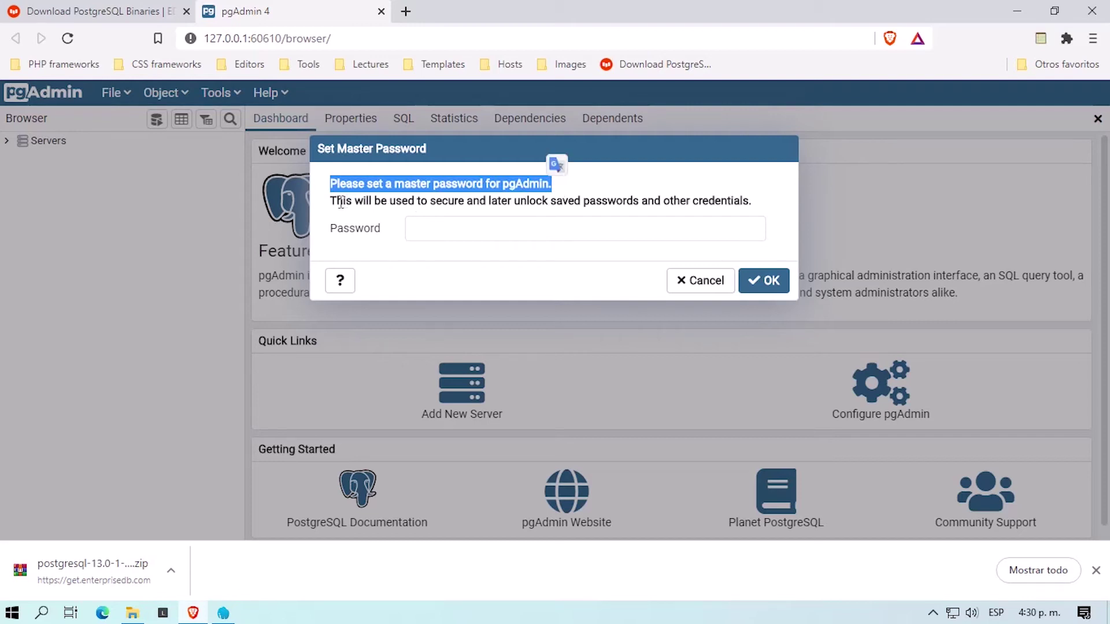
pyautogui.moveTo(336, 200); pyautogui.dragTo(761, 198)
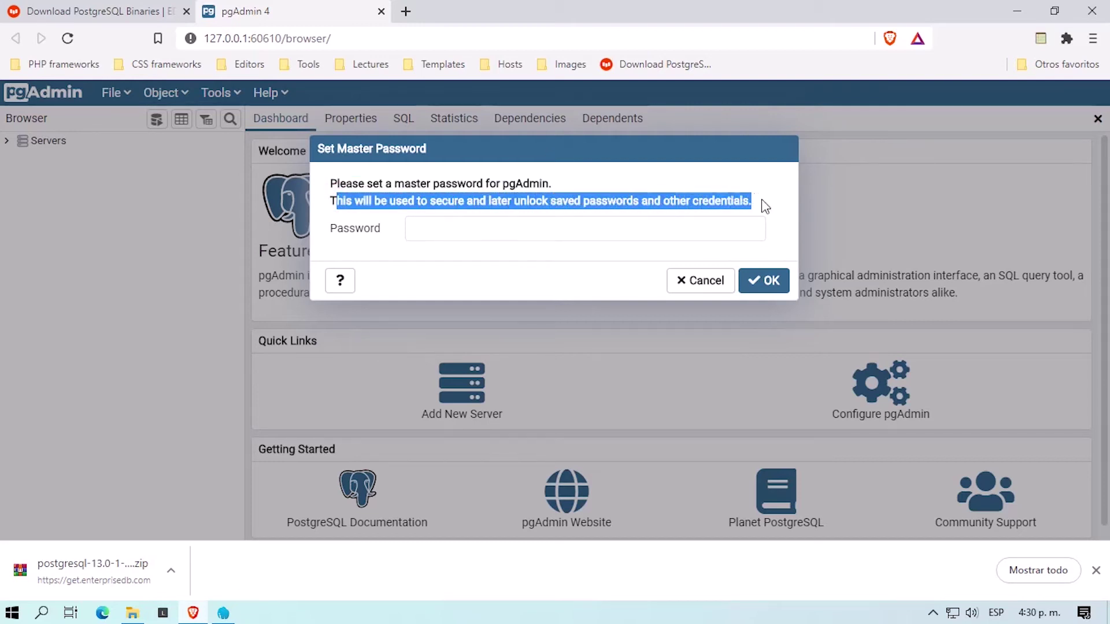
pyautogui.click(445, 228)
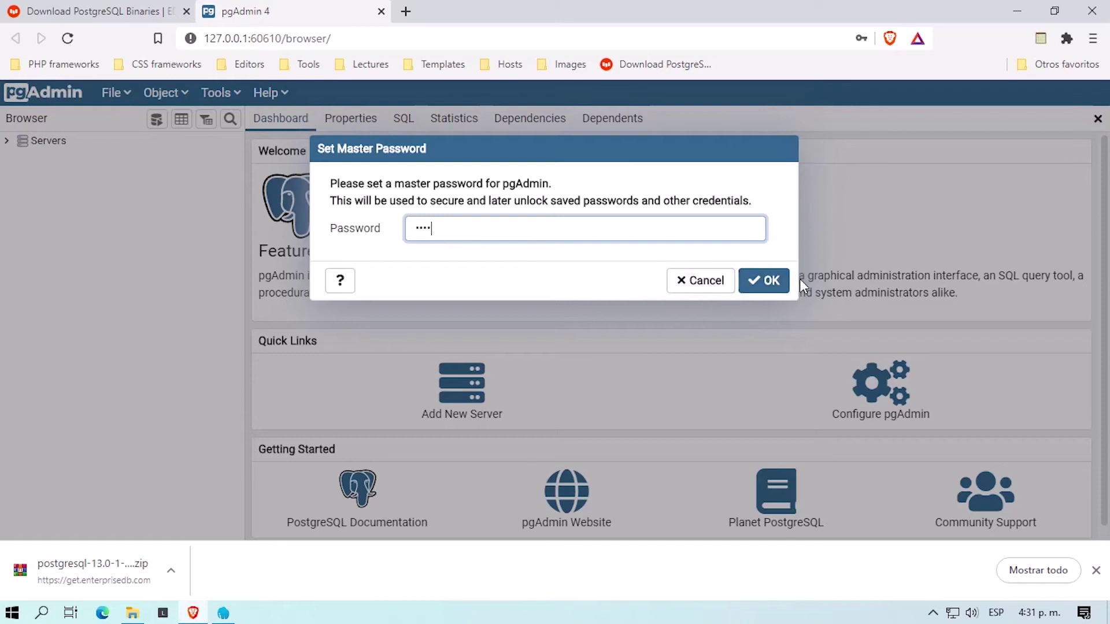
pyautogui.click(763, 282)
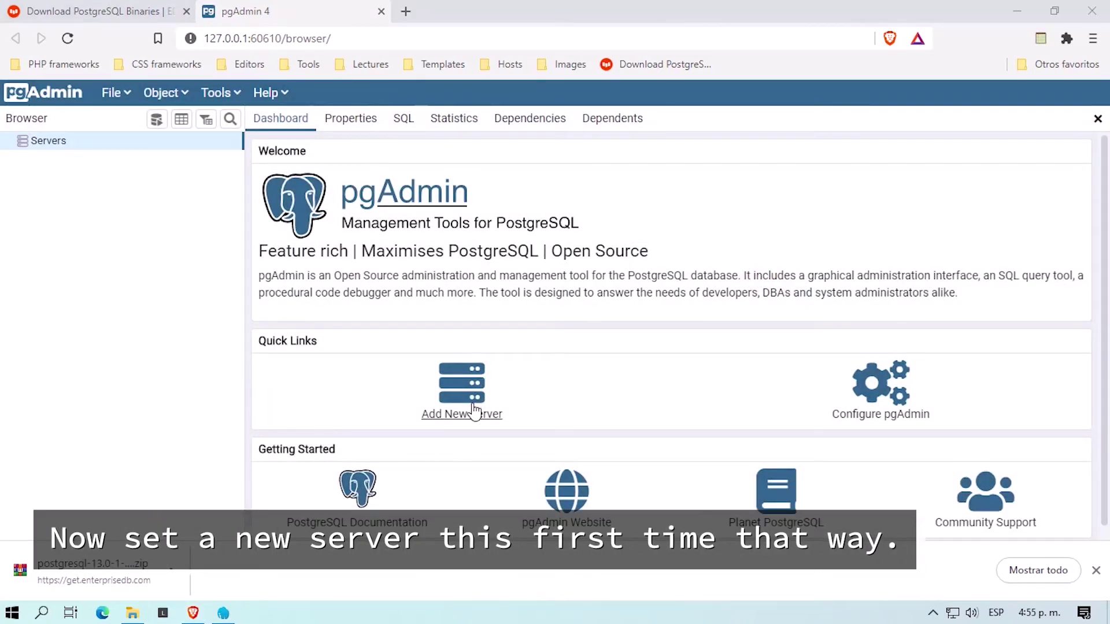
# Step: Start a new server registration, copying the postgresql-13.0-1 folder name from File Explorer for it
pyautogui.click(486, 416)
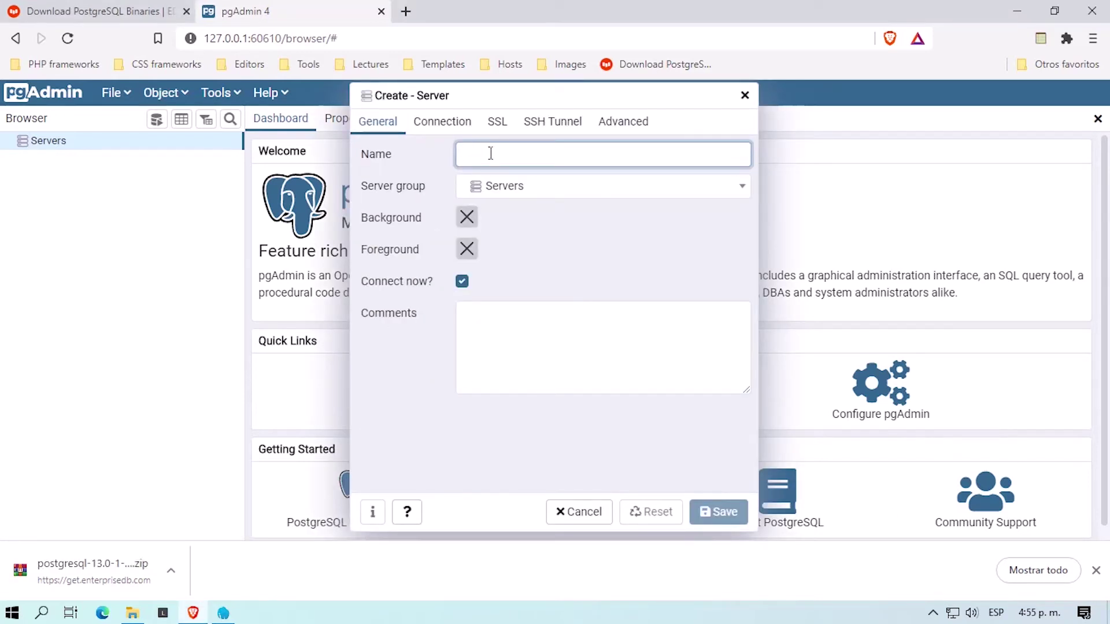
pyautogui.click(132, 615)
pyautogui.click(563, 199)
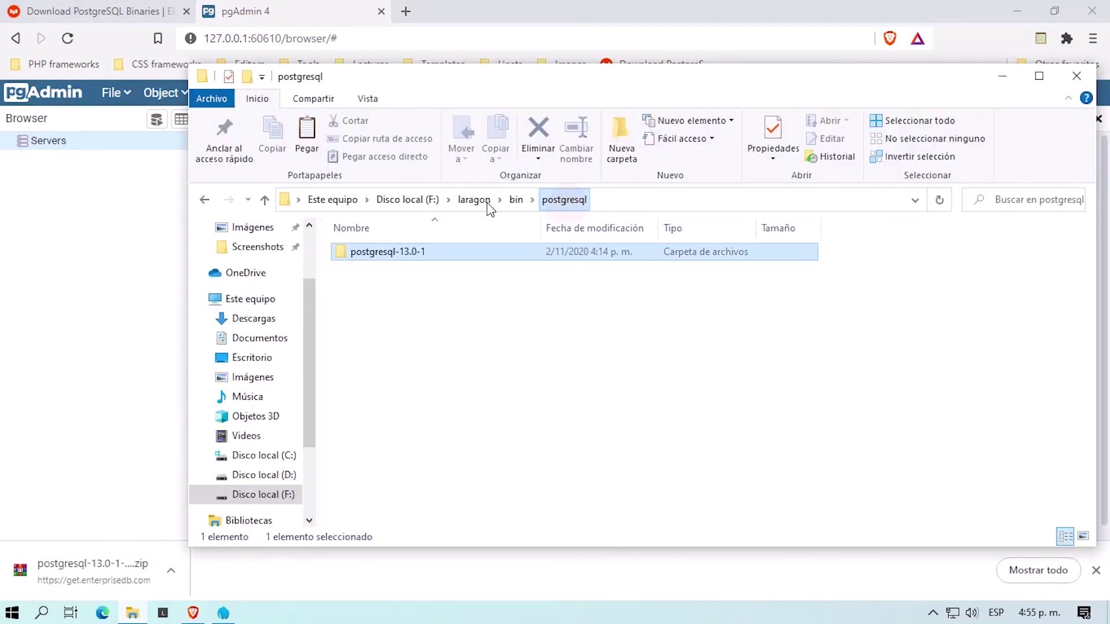
pyautogui.click(393, 258)
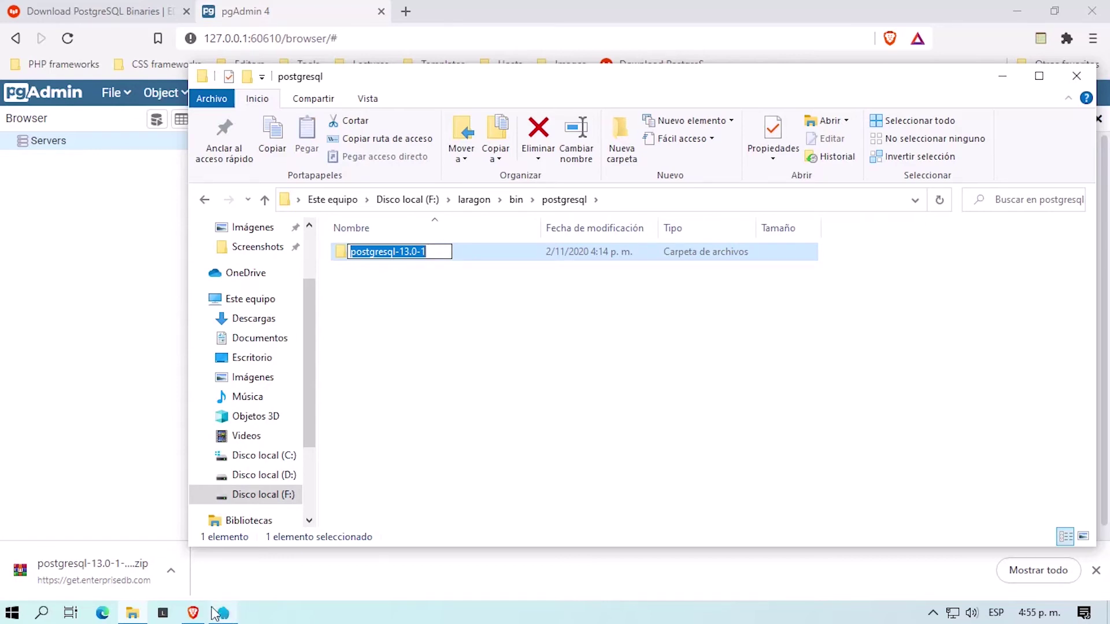
pyautogui.click(195, 613)
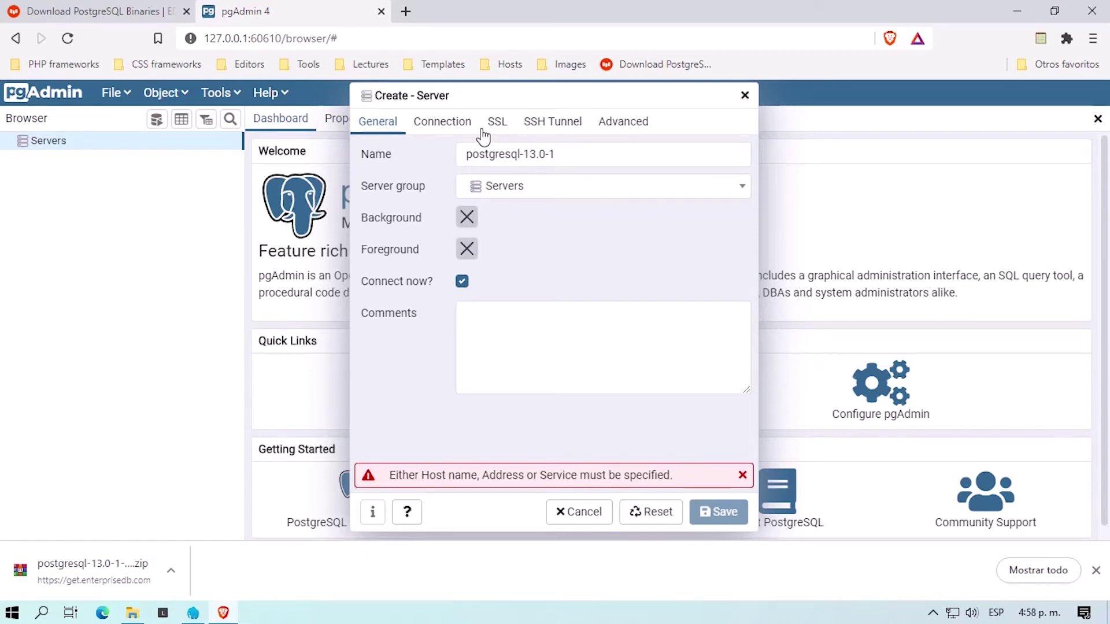
# Step: Set the connection host to localhost, enter and save the postgres password, and save the server
pyautogui.click(457, 127)
pyautogui.click(507, 157)
pyautogui.write('localhost')
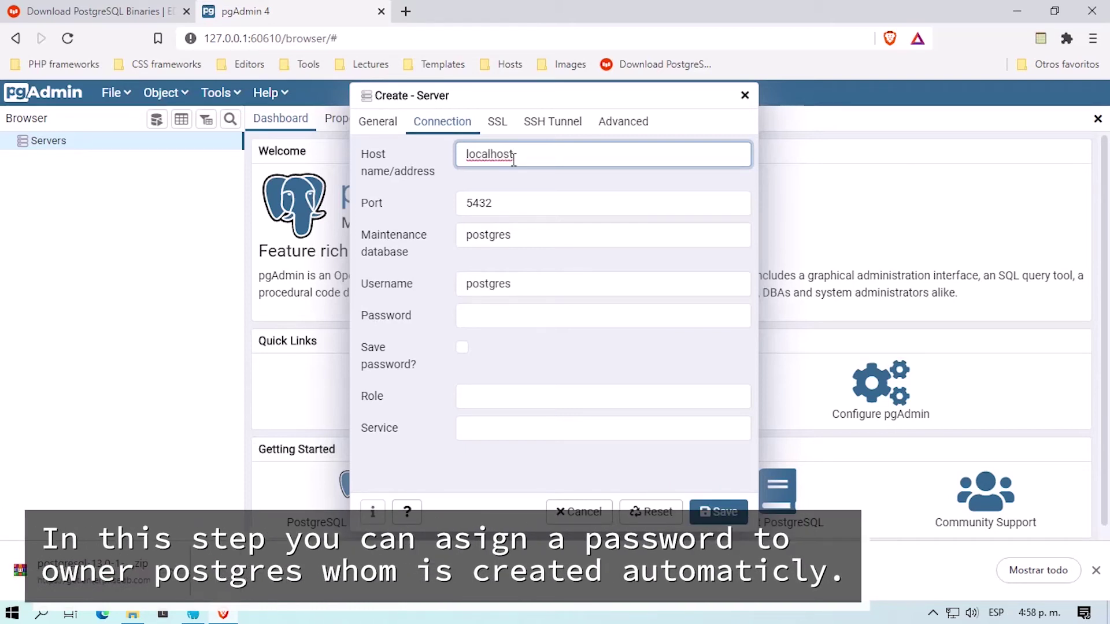
pyautogui.click(506, 313)
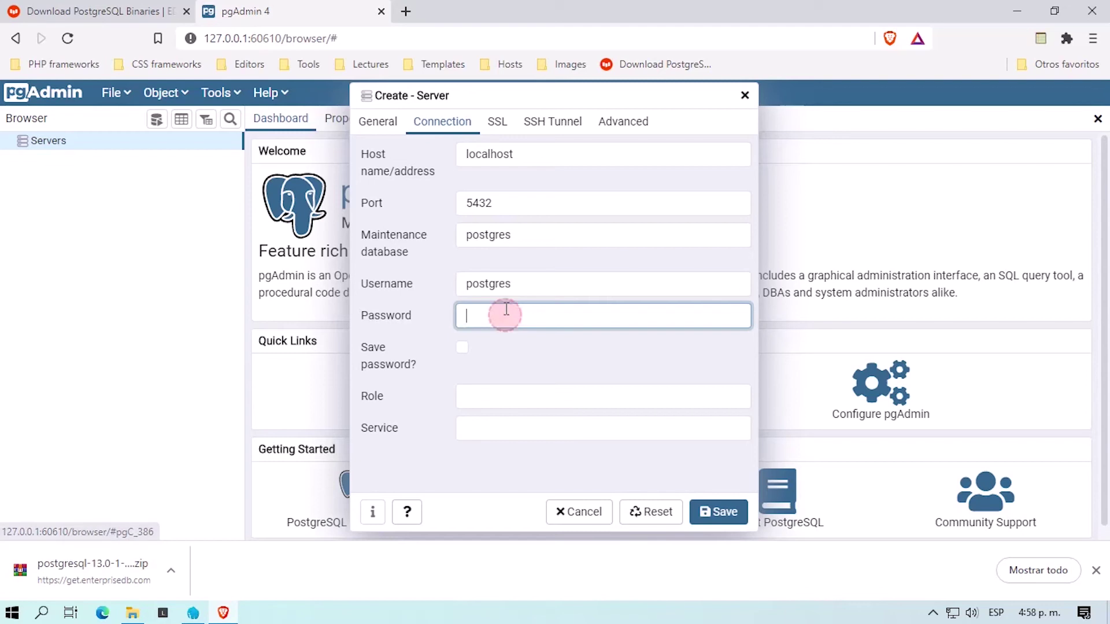
pyautogui.write('po')
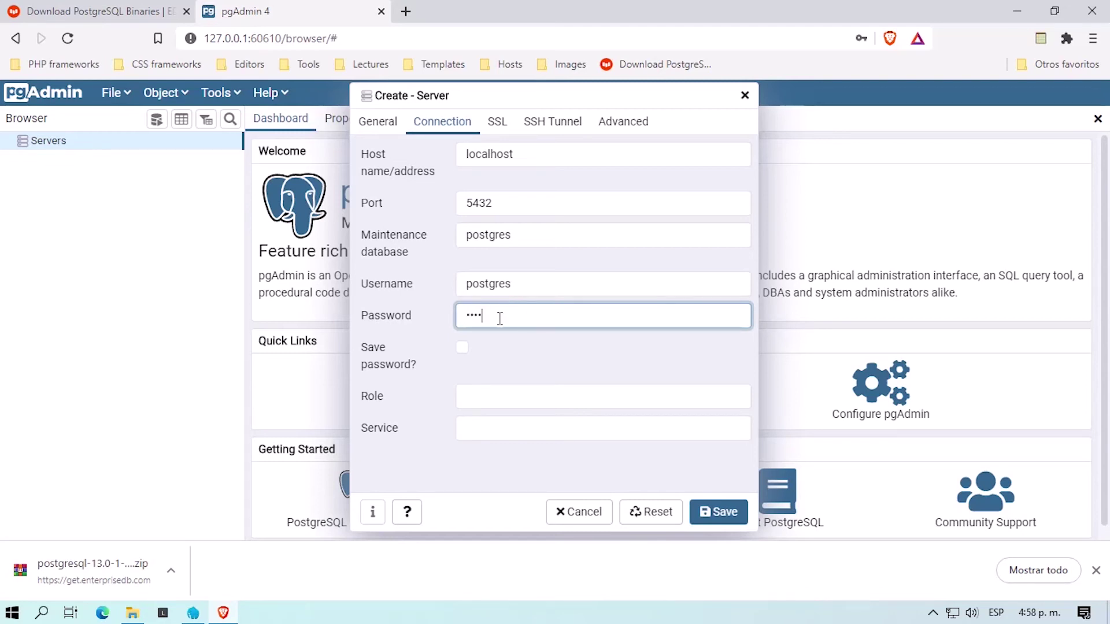
pyautogui.click(461, 346)
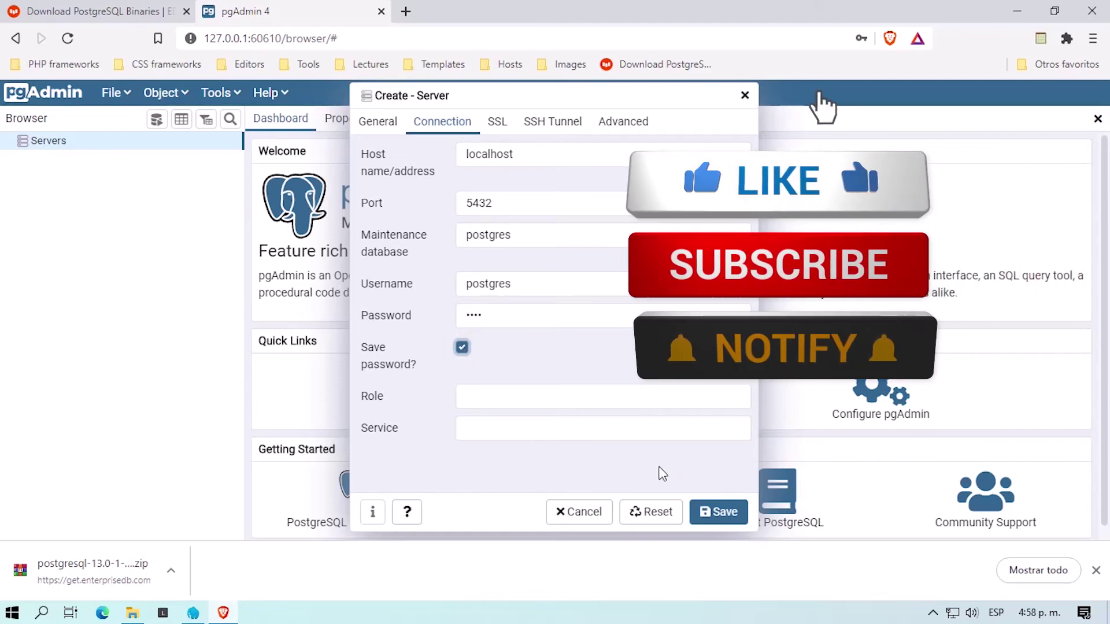
pyautogui.click(726, 514)
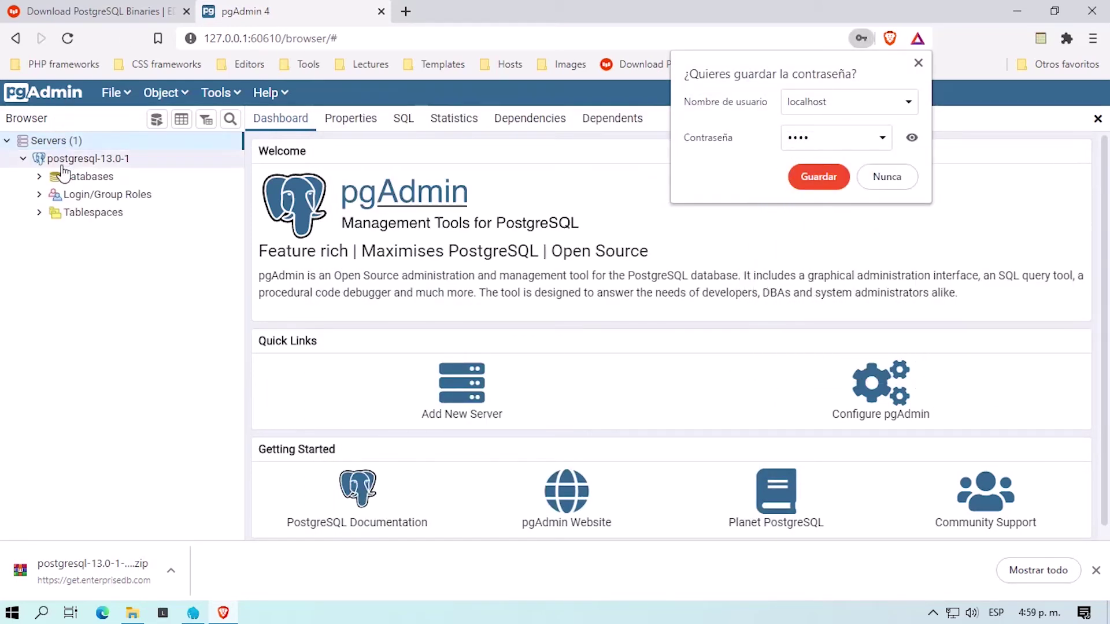
# Step: Create a database named test with the comment 'database to work in a laravel project example'
pyautogui.click(39, 178)
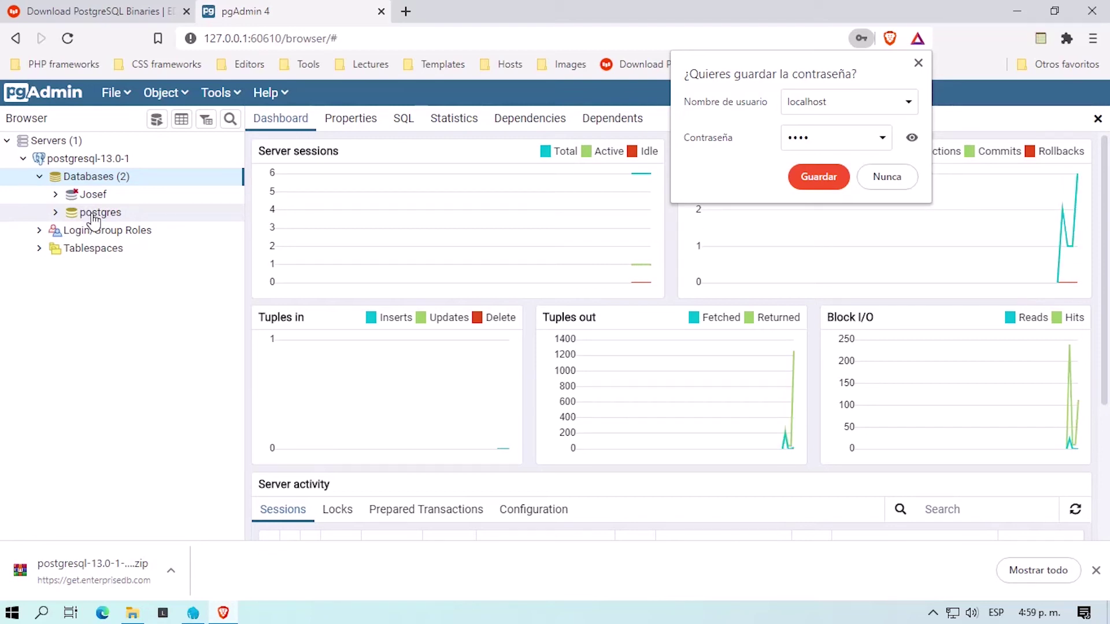
pyautogui.rightClick(97, 181)
pyautogui.moveTo(171, 202)
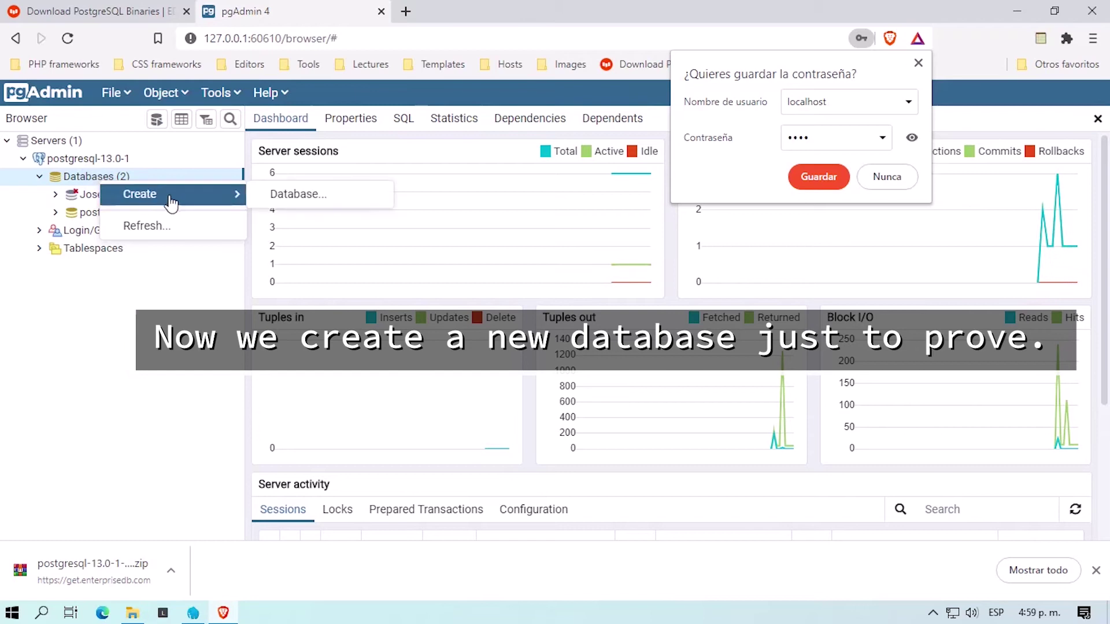
pyautogui.click(293, 194)
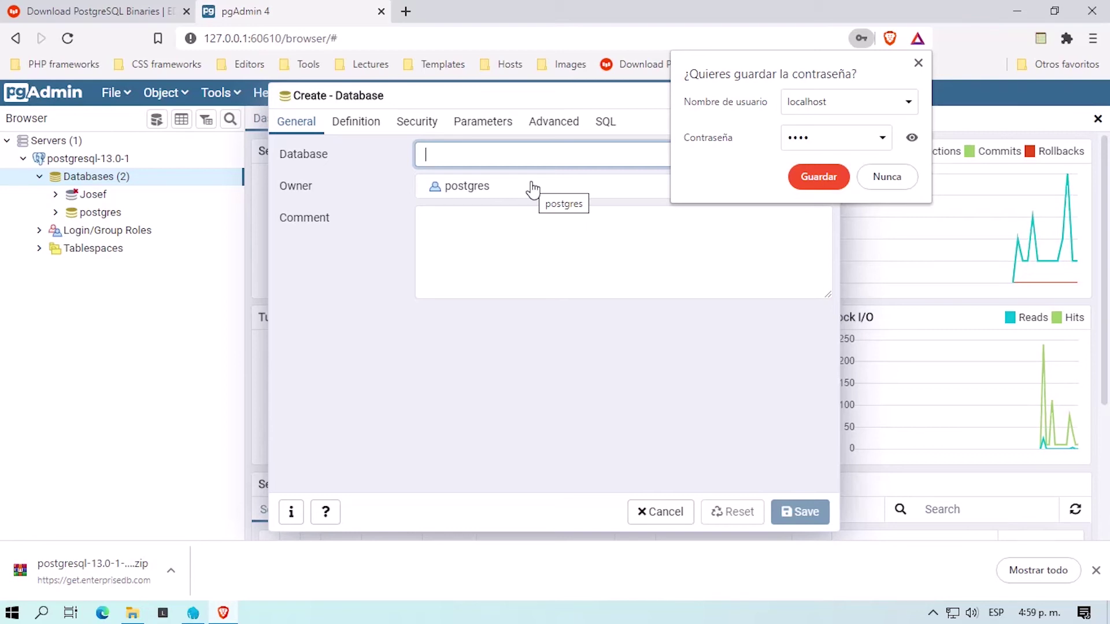
pyautogui.click(917, 63)
pyautogui.click(468, 148)
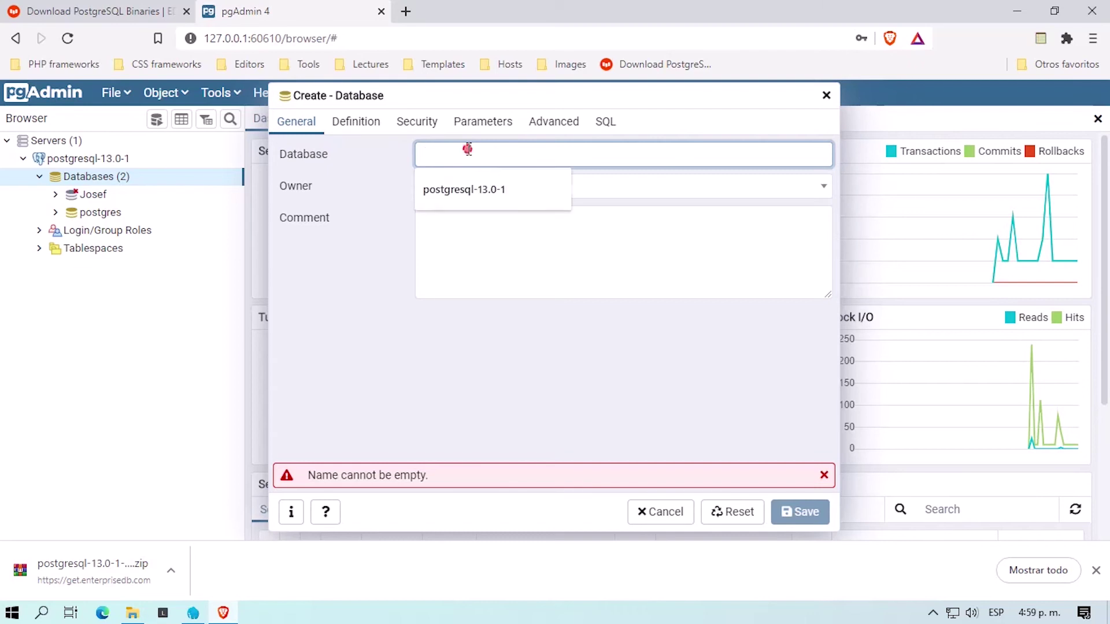
pyautogui.write('test')
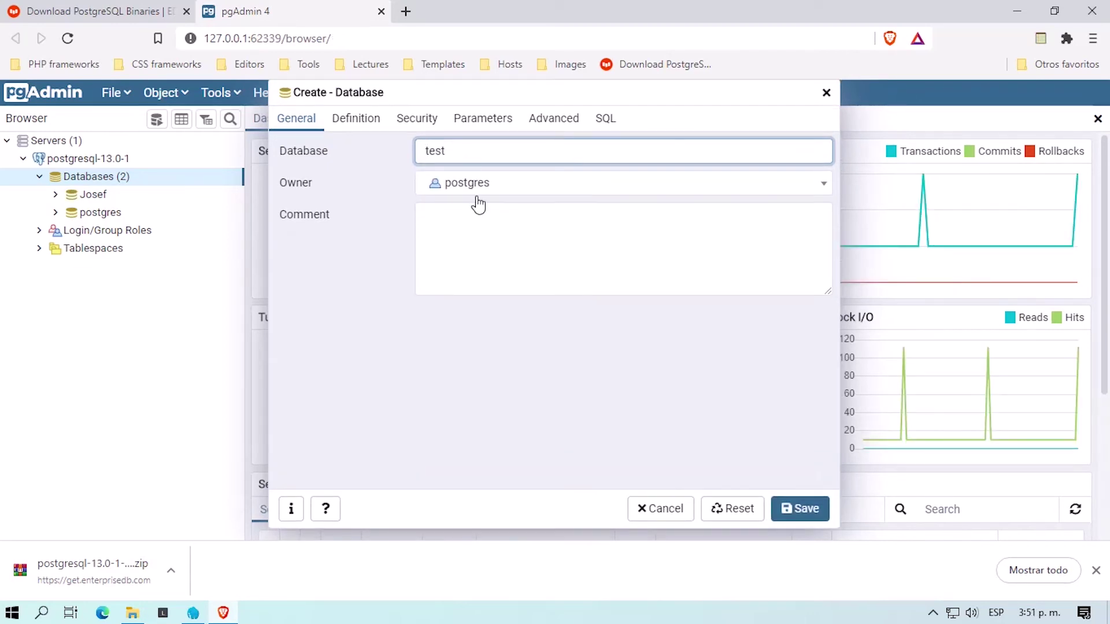
pyautogui.click(475, 219)
pyautogui.write('database to work in a laravel project example')
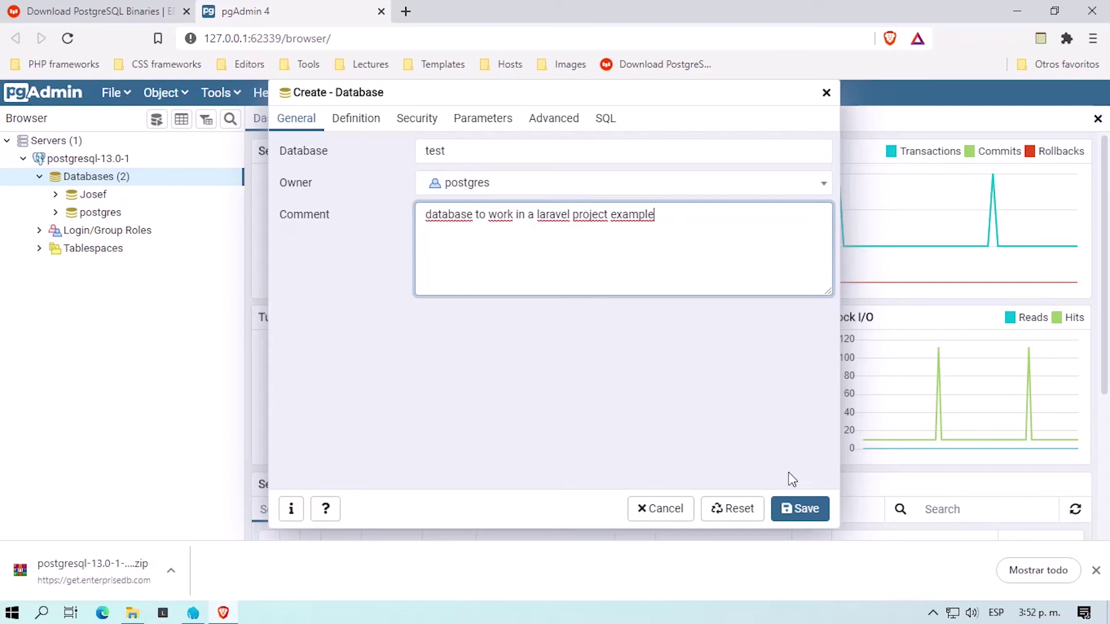
pyautogui.click(812, 516)
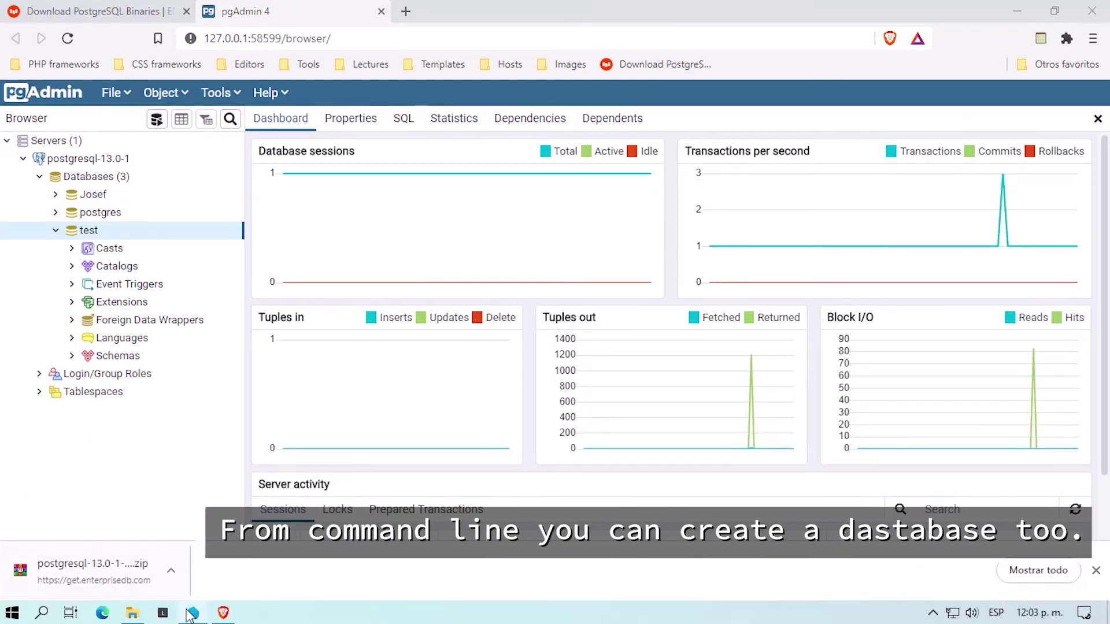
# Step: Open a terminal from Laragon and list the existing databases with psql \l
pyautogui.click(197, 614)
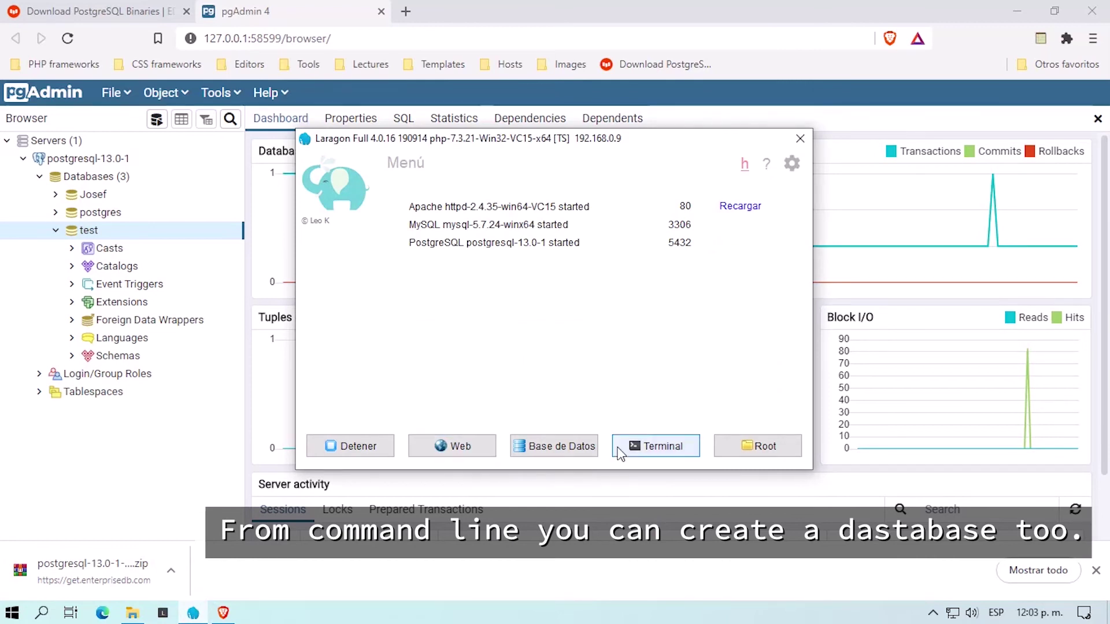
pyautogui.click(642, 449)
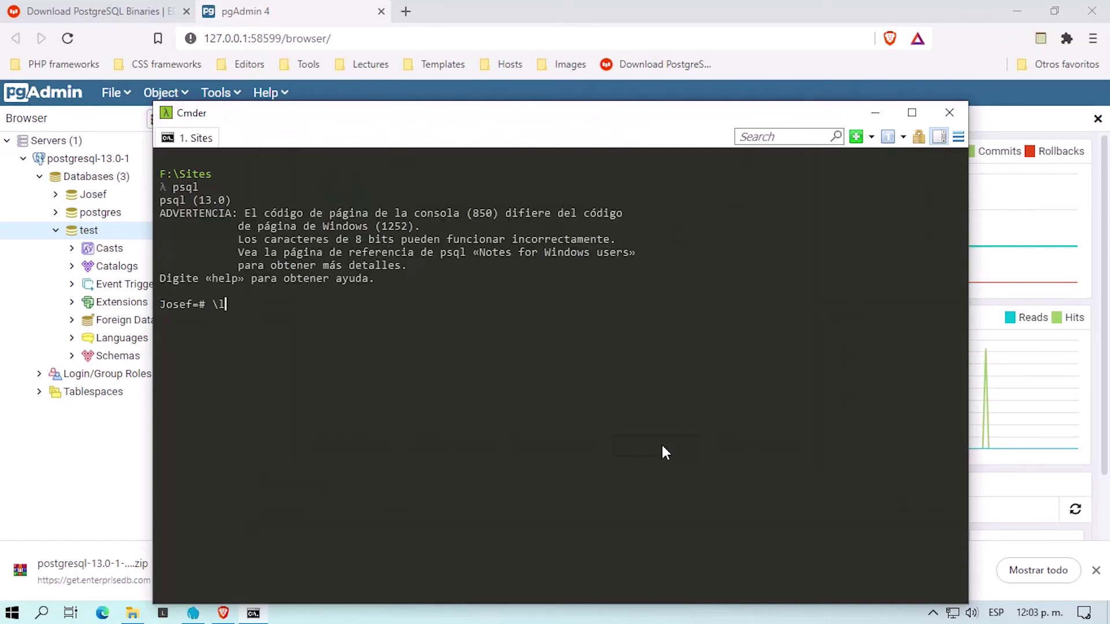
pyautogui.press('Return')
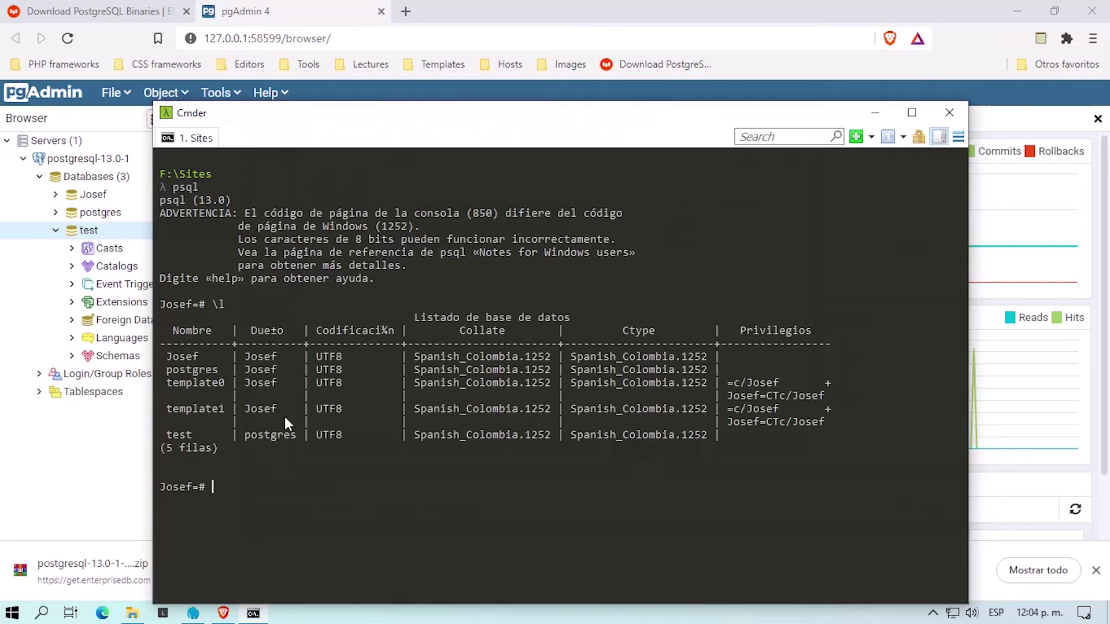
pyautogui.moveTo(166, 433); pyautogui.dragTo(288, 431)
pyautogui.click(227, 486)
# Step: Run 'create database test2;' and list the databases again to confirm test2 appears
pyautogui.write('create database')
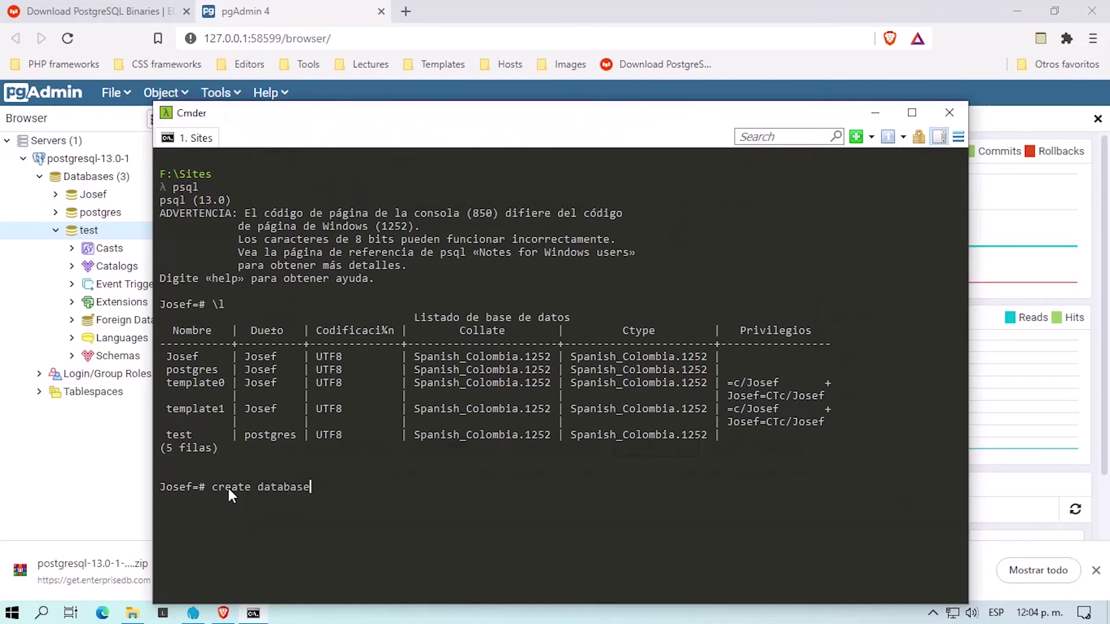
pyautogui.write(' test2;')
pyautogui.press('Return')
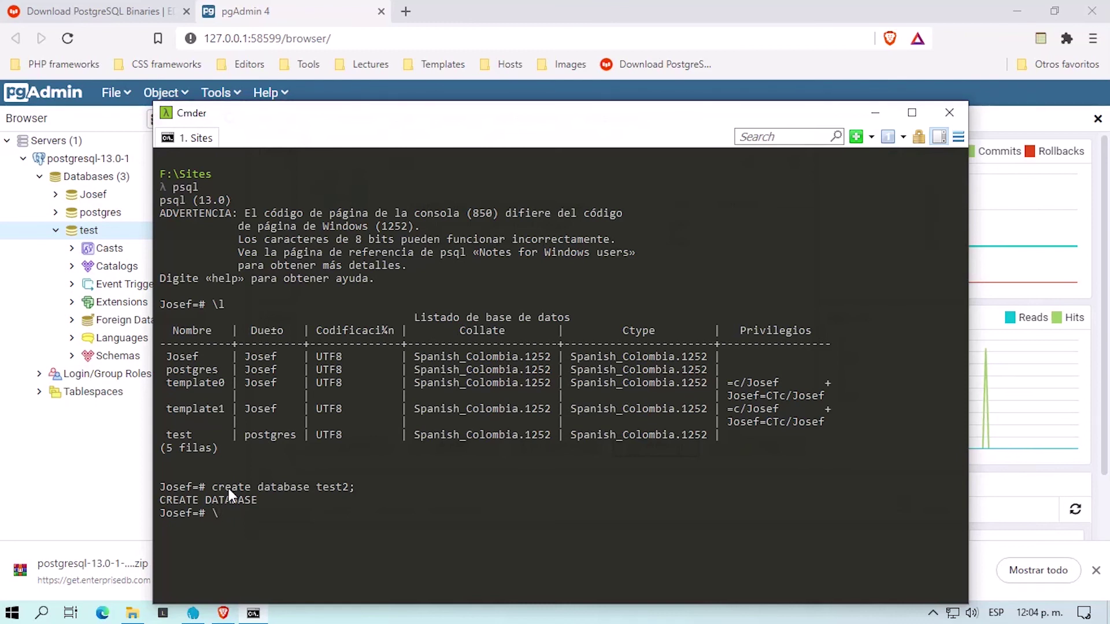
pyautogui.press('Return')
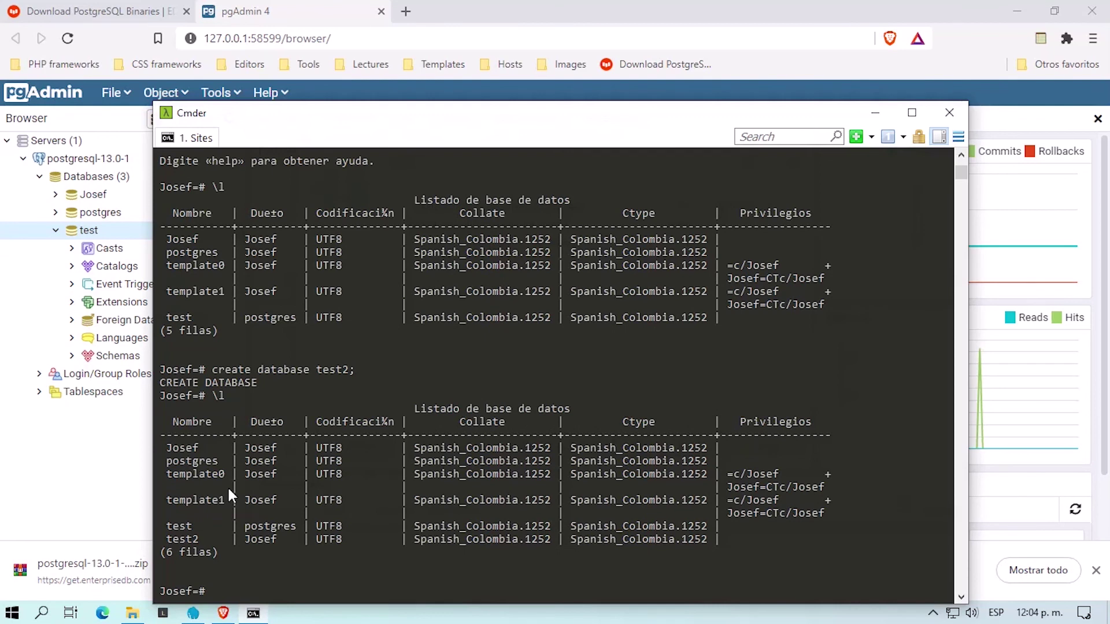
pyautogui.moveTo(168, 536); pyautogui.dragTo(386, 537)
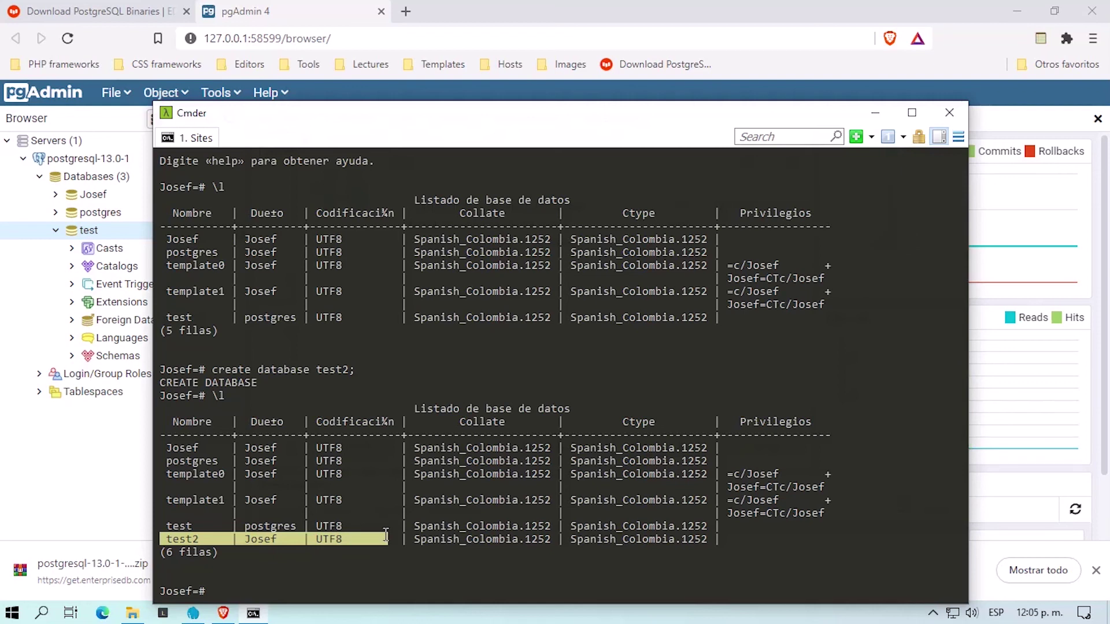
pyautogui.click(91, 463)
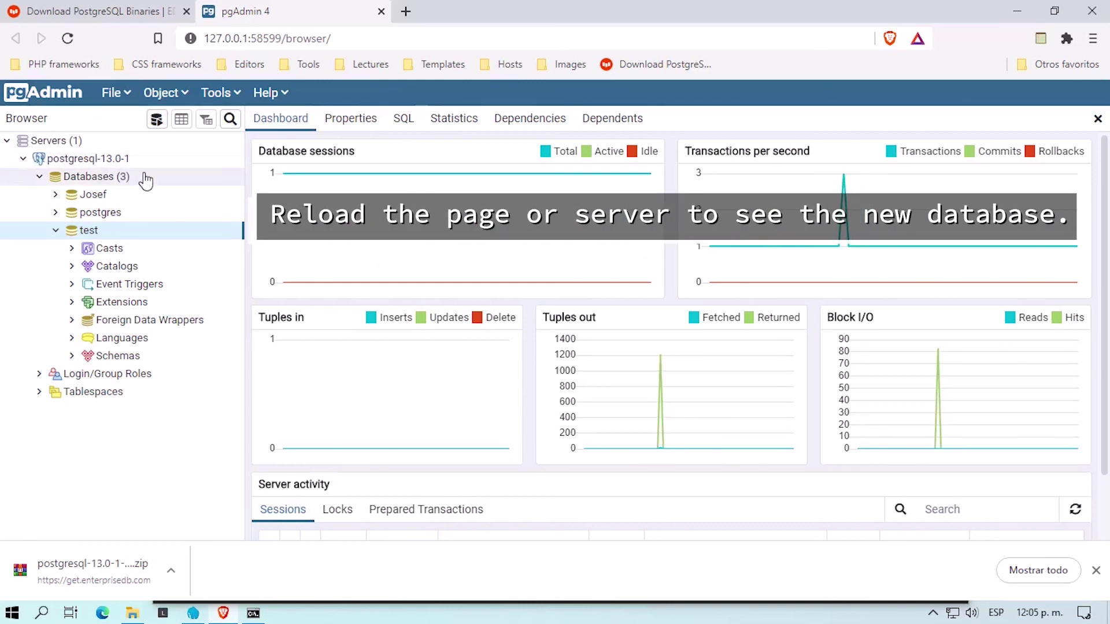
# Step: Reload pgAdmin, expand the server tree, collapse test, and connect to test2
pyautogui.press('F5')
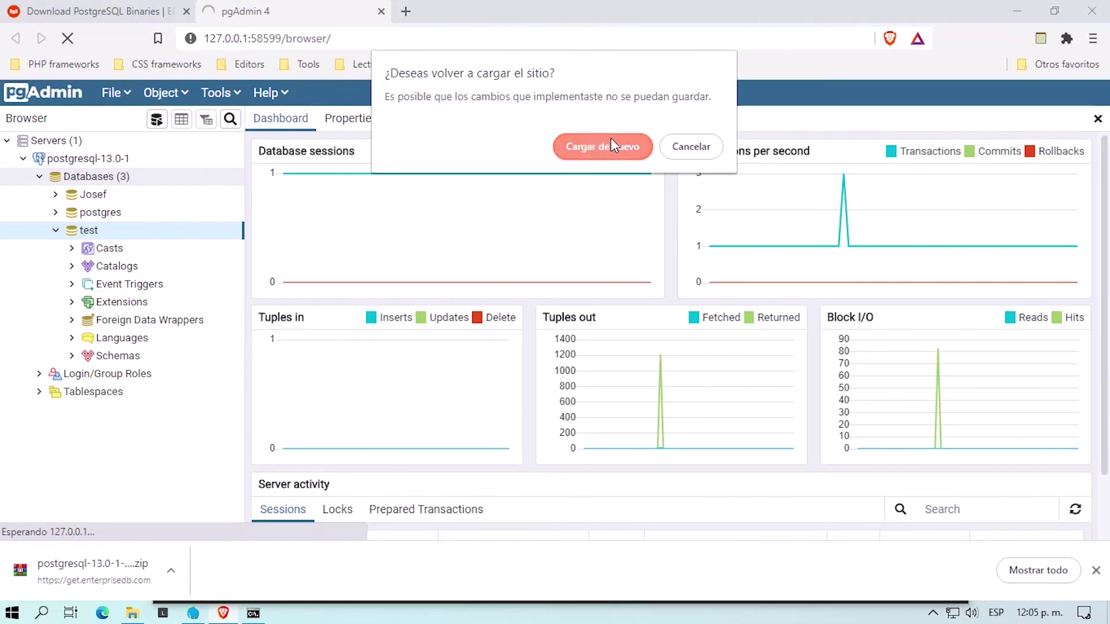
pyautogui.click(607, 145)
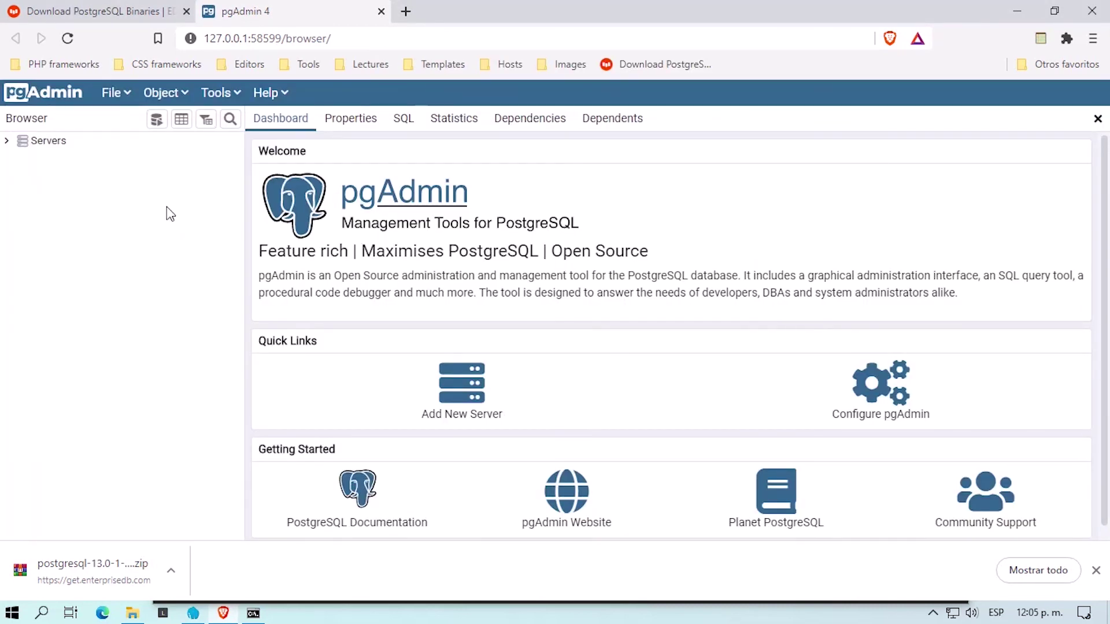
pyautogui.click(10, 141)
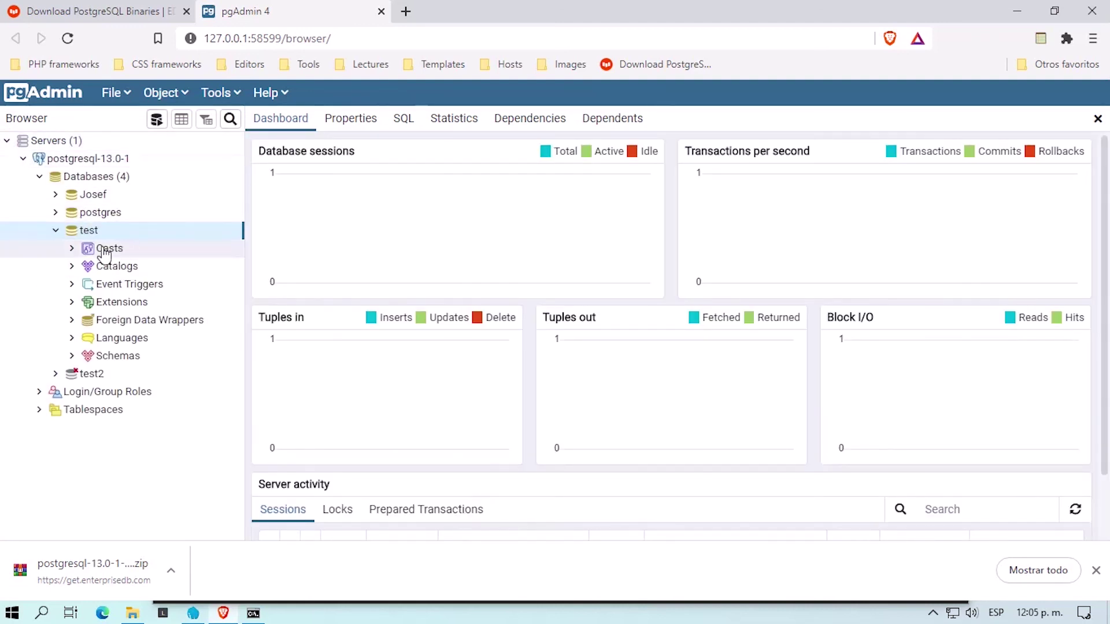
pyautogui.click(55, 232)
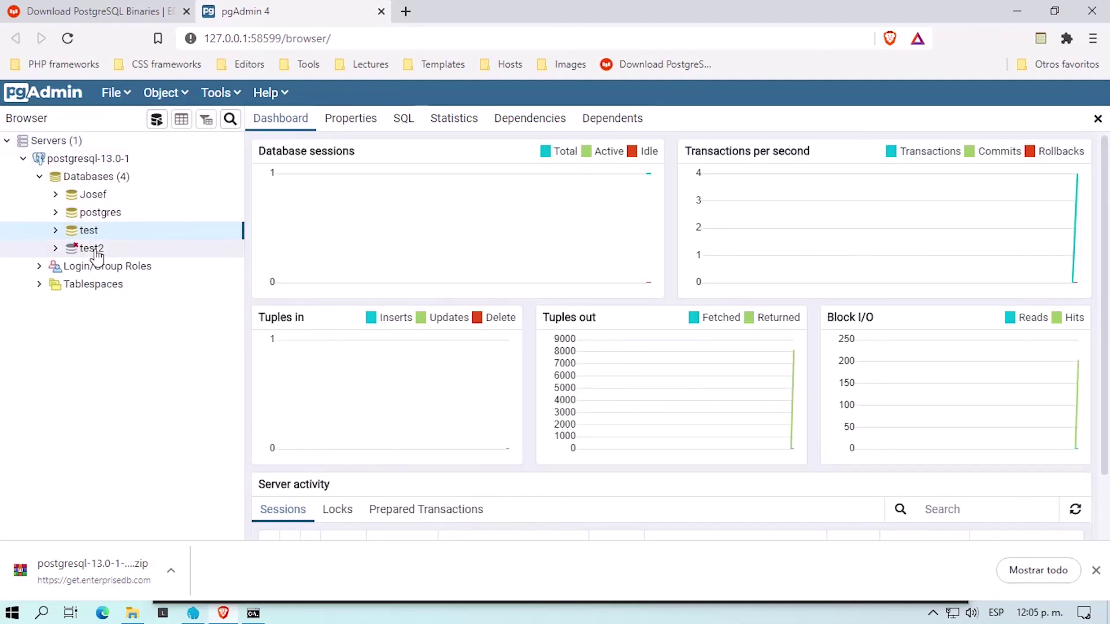
pyautogui.click(57, 249)
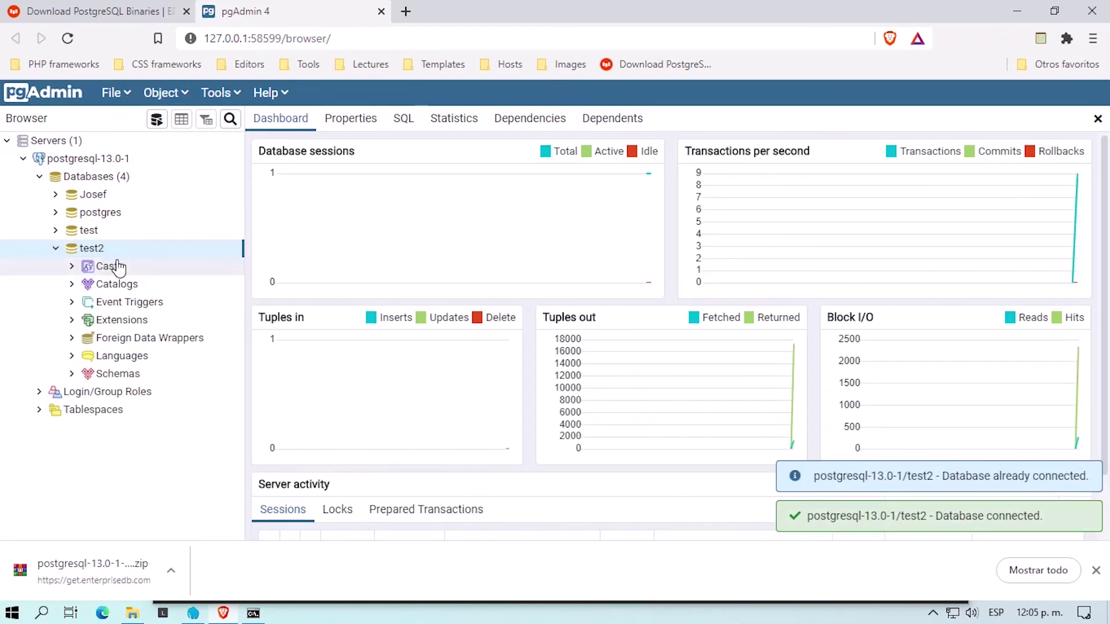
# Step: Collapse the test2 node in the Browser tree
pyautogui.click(57, 250)
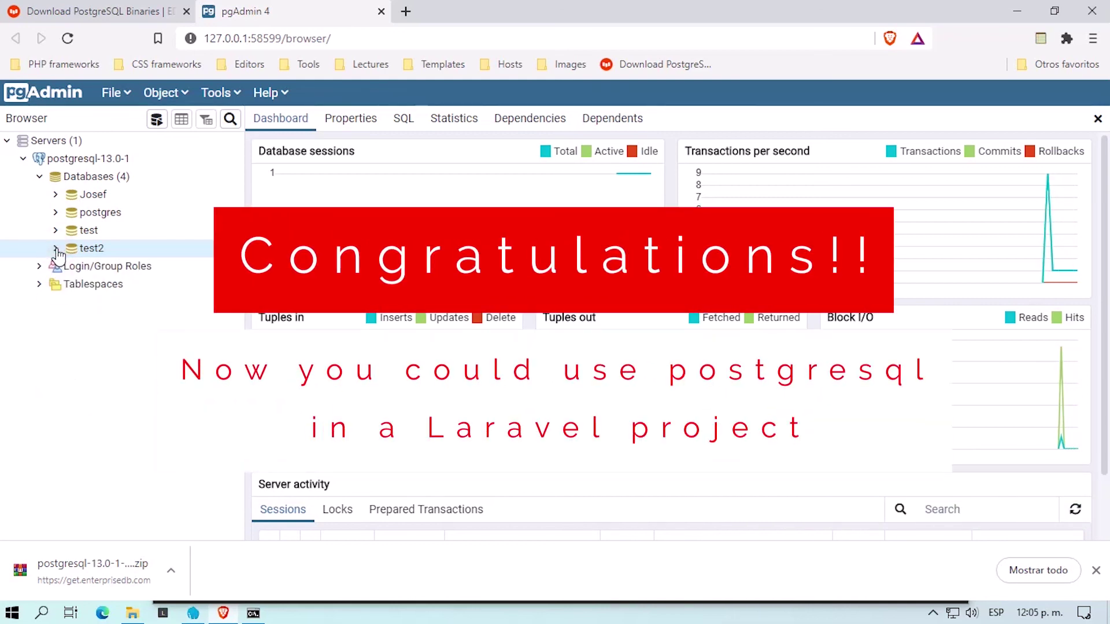